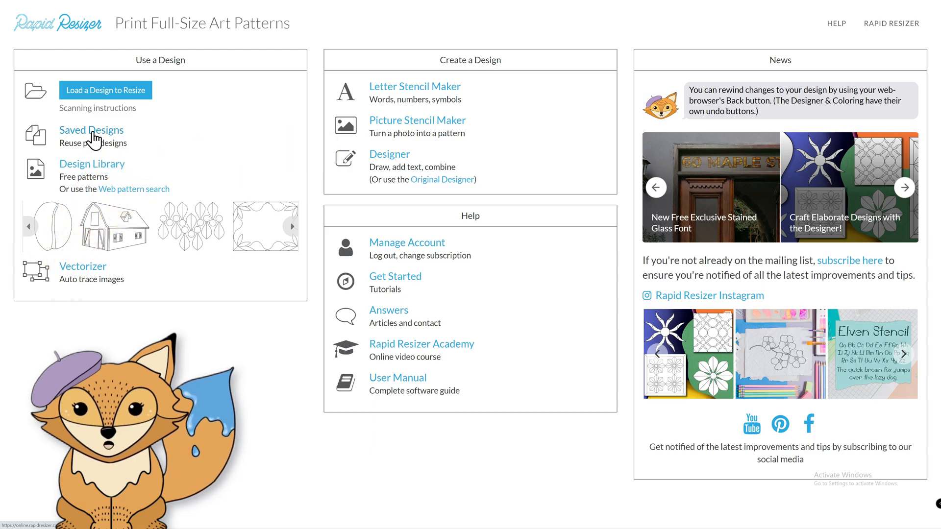
Open the Bird Stained Glass pattern from the saved designs for customizing
{"action": "left_click", "coordinate": [96, 139]}
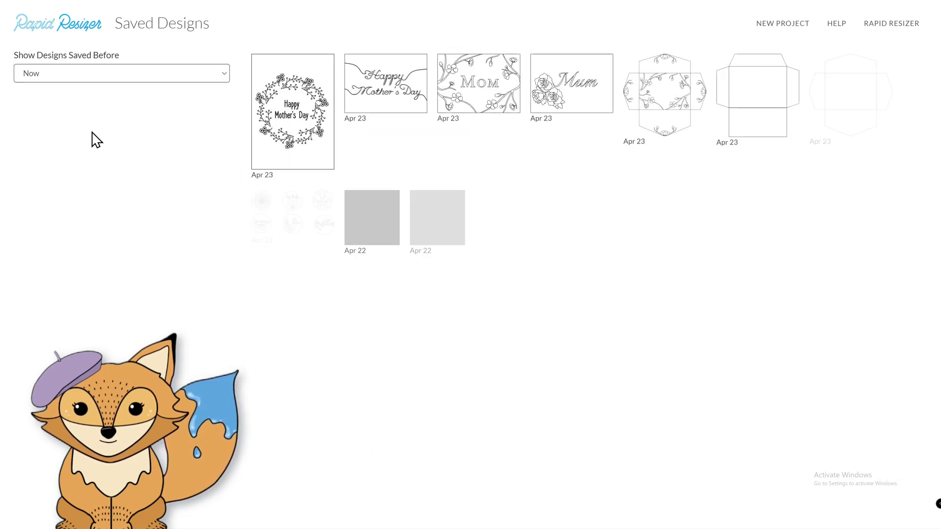
{"action": "left_click", "coordinate": [587, 273]}
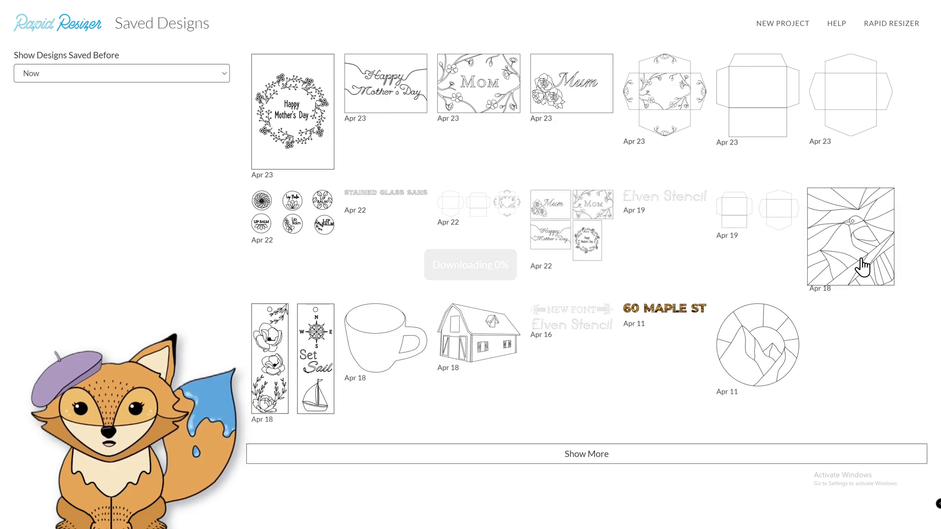
{"action": "left_click", "coordinate": [862, 267]}
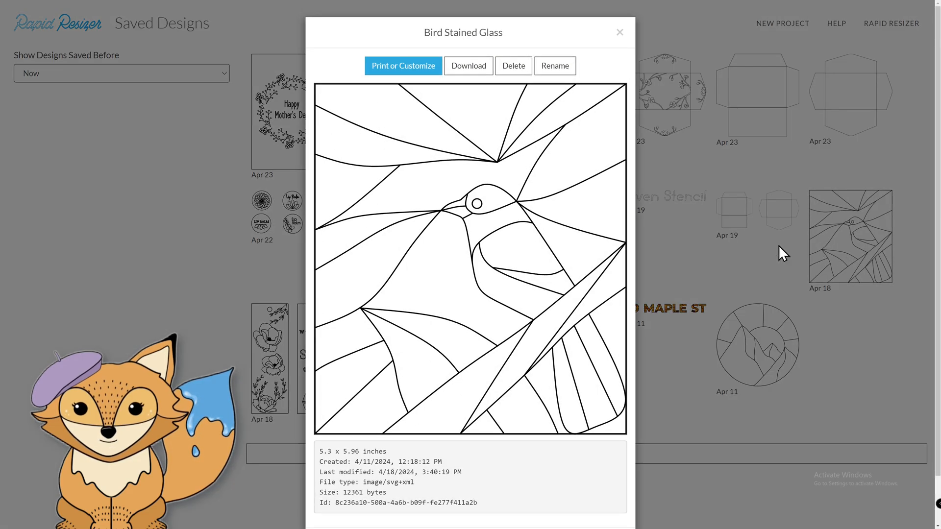
{"action": "left_click", "coordinate": [389, 77]}
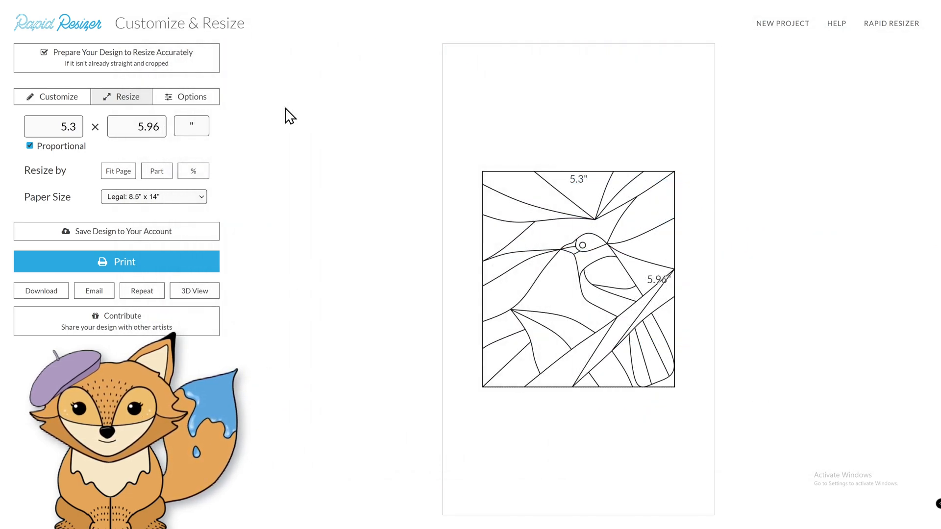
Crop the bird design to its outer rectangular border and save it to the account as Bird Stained Glass
{"action": "left_click", "coordinate": [32, 99]}
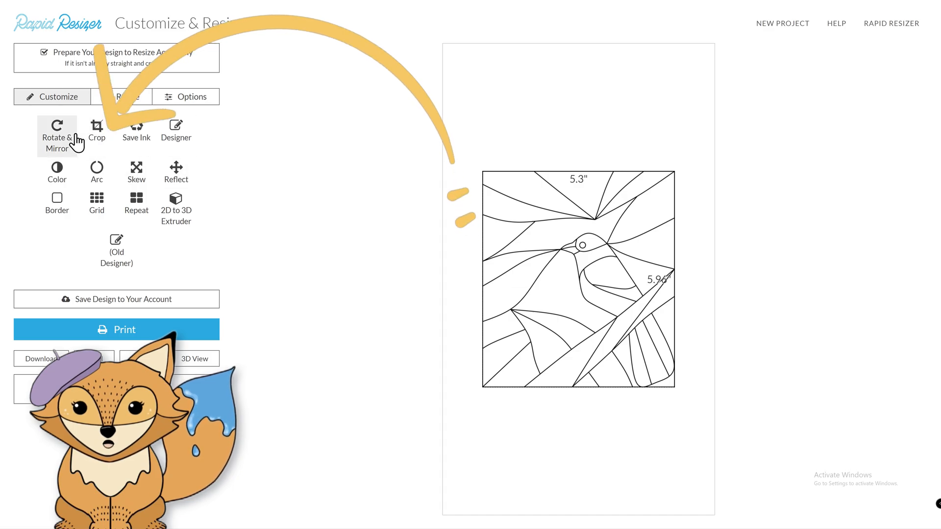
{"action": "left_click", "coordinate": [99, 144]}
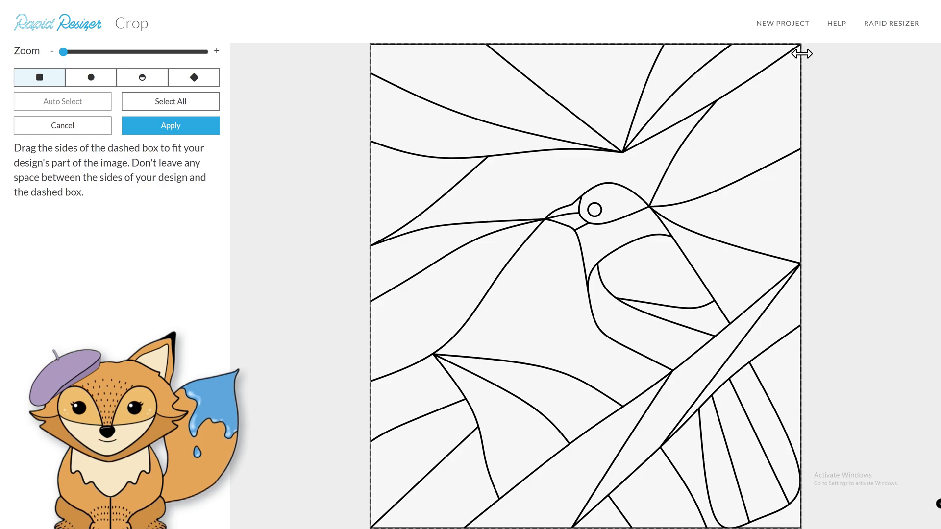
{"action": "left_click", "coordinate": [198, 132]}
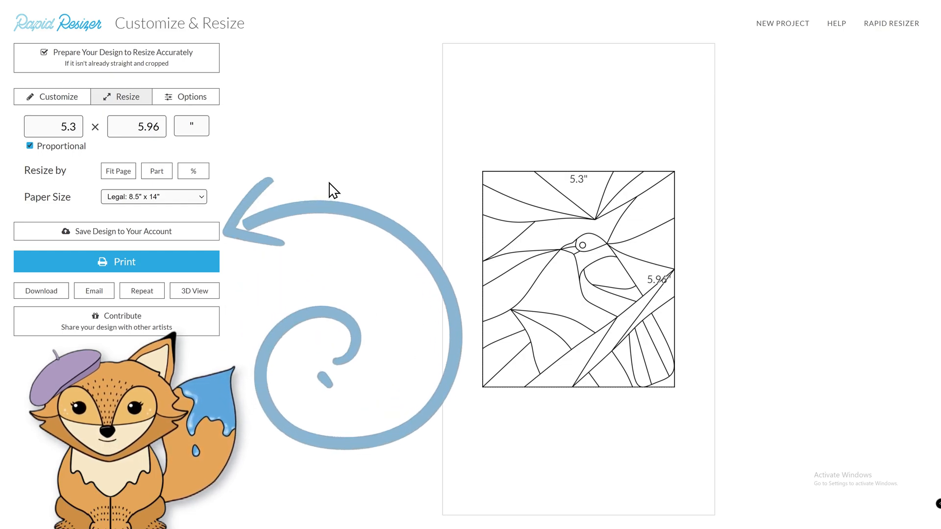
{"action": "left_click", "coordinate": [218, 239]}
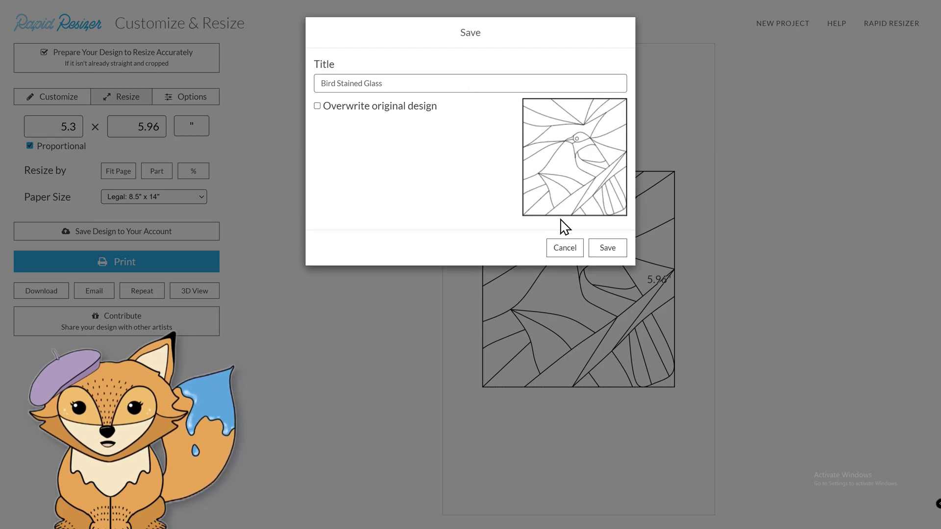
{"action": "left_click", "coordinate": [621, 254]}
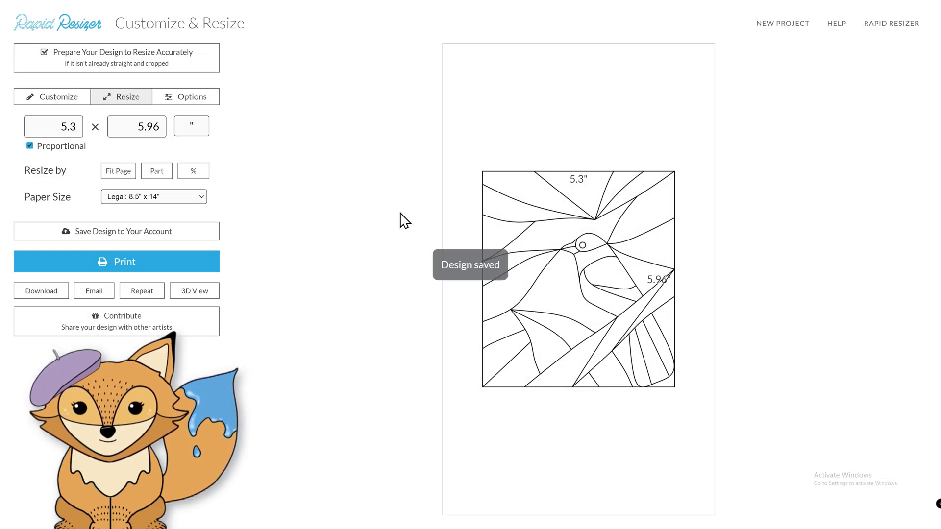
Open the bird design in the Color tool and open the yellow striped palette swatch for replacement
{"action": "left_click", "coordinate": [77, 109]}
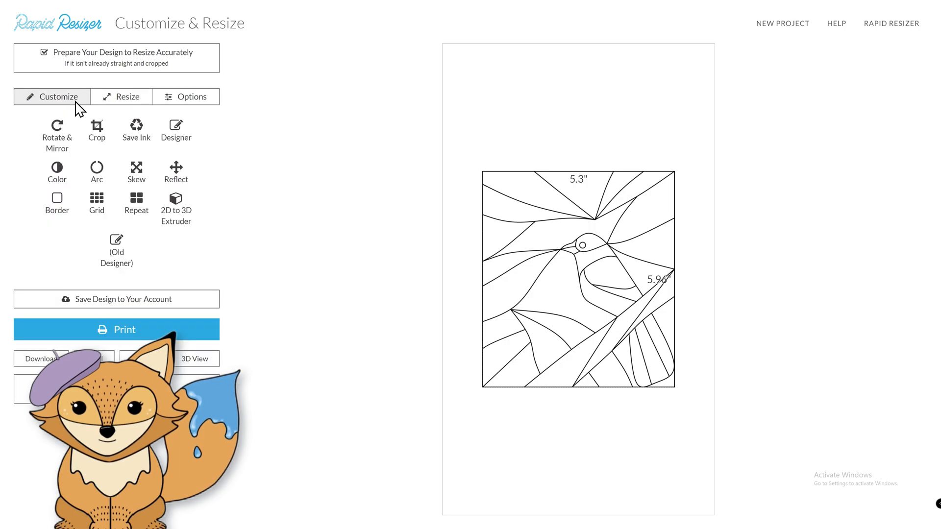
{"action": "left_click", "coordinate": [57, 172]}
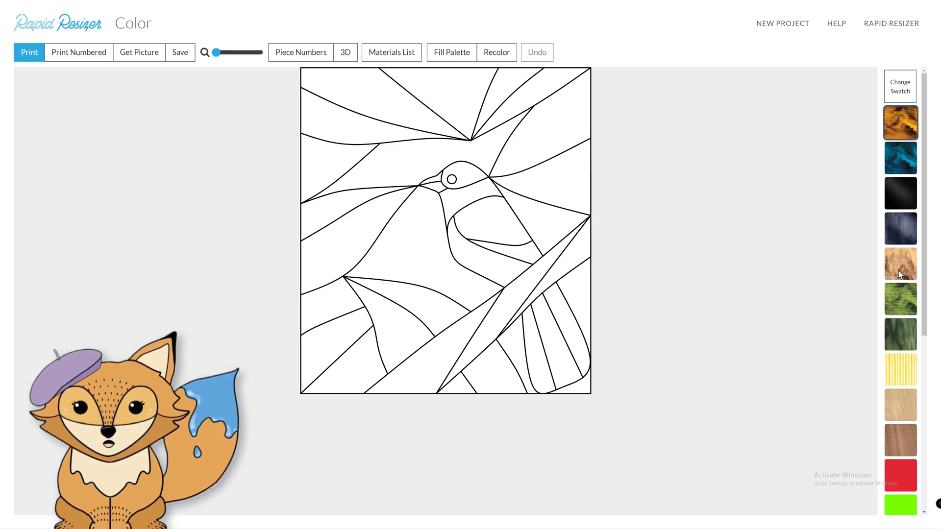
{"action": "left_click", "coordinate": [904, 378]}
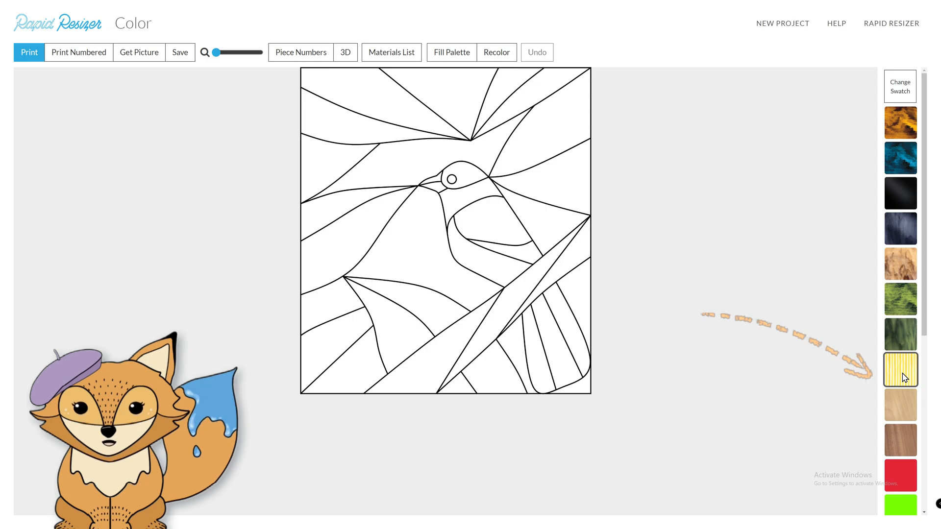
{"action": "left_click", "coordinate": [904, 378]}
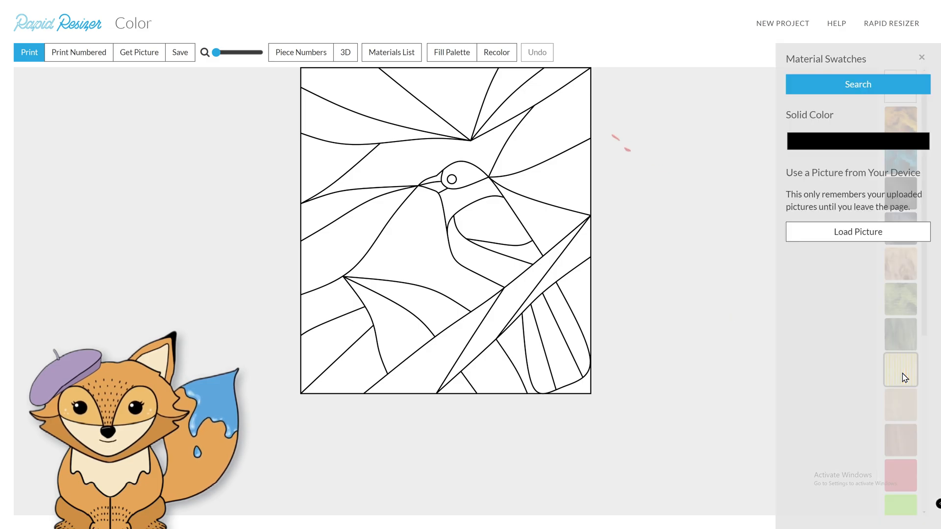
Browse the material swatch search by manufacturer, including Moda Fabrics, Southern Hemisphere Woods and Spectrum Glass
{"action": "left_click", "coordinate": [860, 93]}
{"action": "scroll", "coordinate": [311, 88], "scroll_direction": "down", "scroll_amount": 2}
{"action": "scroll", "coordinate": [311, 88], "scroll_direction": "up", "scroll_amount": 2}
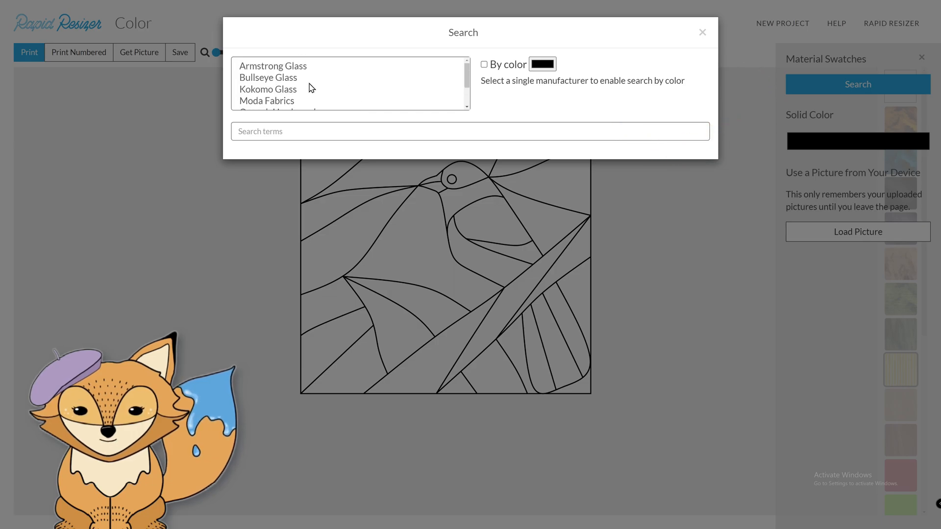
{"action": "left_click", "coordinate": [310, 70]}
{"action": "left_click", "coordinate": [288, 101]}
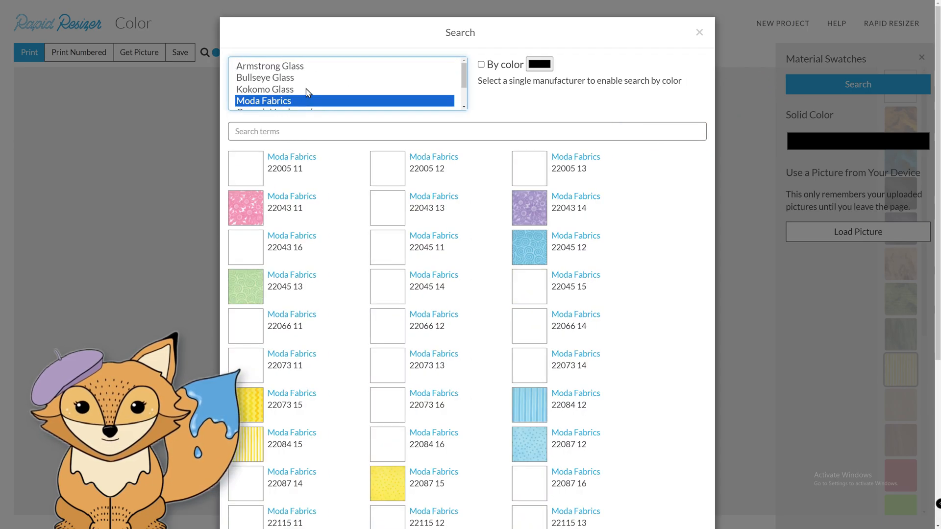
{"action": "scroll", "coordinate": [309, 88], "scroll_direction": "down", "scroll_amount": 1}
{"action": "left_click", "coordinate": [308, 78]}
{"action": "left_click", "coordinate": [306, 90]}
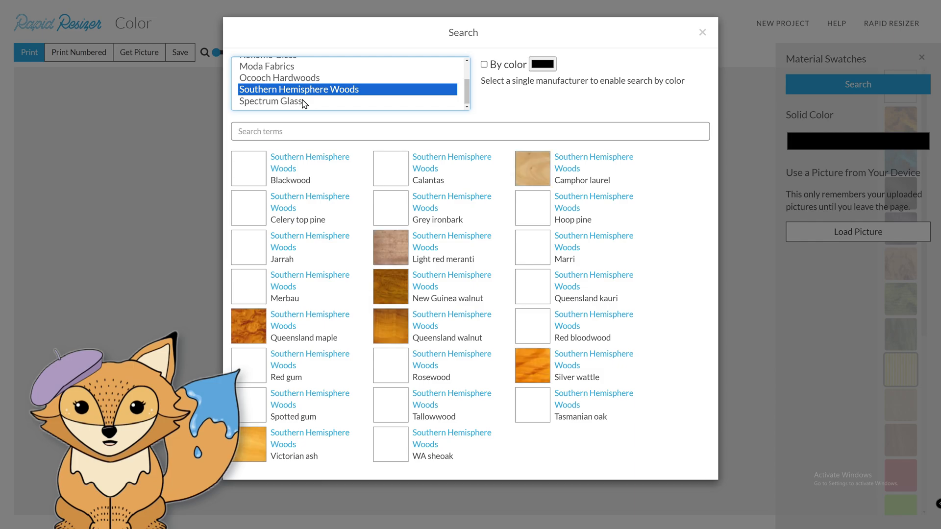
{"action": "left_click", "coordinate": [304, 102]}
{"action": "scroll", "coordinate": [304, 98], "scroll_direction": "up", "scroll_amount": 3}
{"action": "scroll", "coordinate": [391, 265], "scroll_direction": "down", "scroll_amount": 3}
{"action": "scroll", "coordinate": [317, 166], "scroll_direction": "up", "scroll_amount": 3}
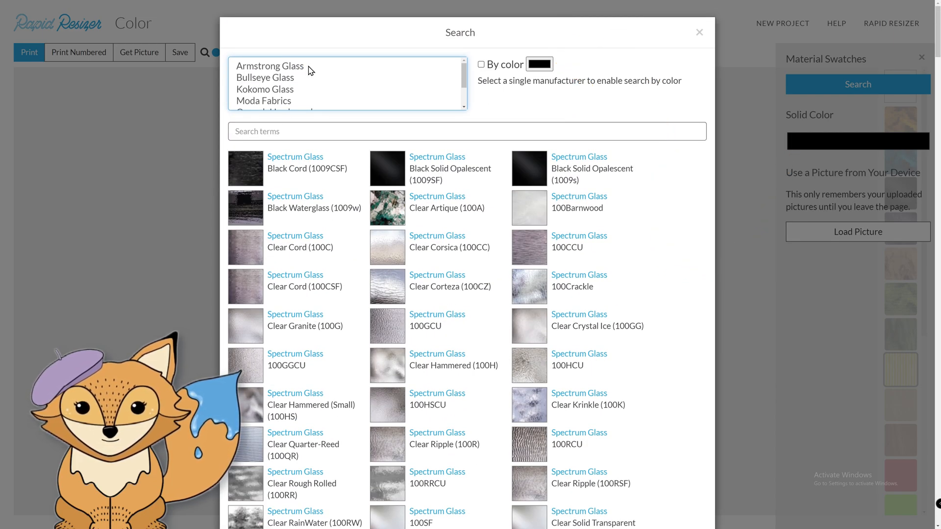
Filter the swatch search by a green color, RGB 103, 172, 93, and select Armstrong Glass as the manufacturer
{"action": "left_click", "coordinate": [540, 64]}
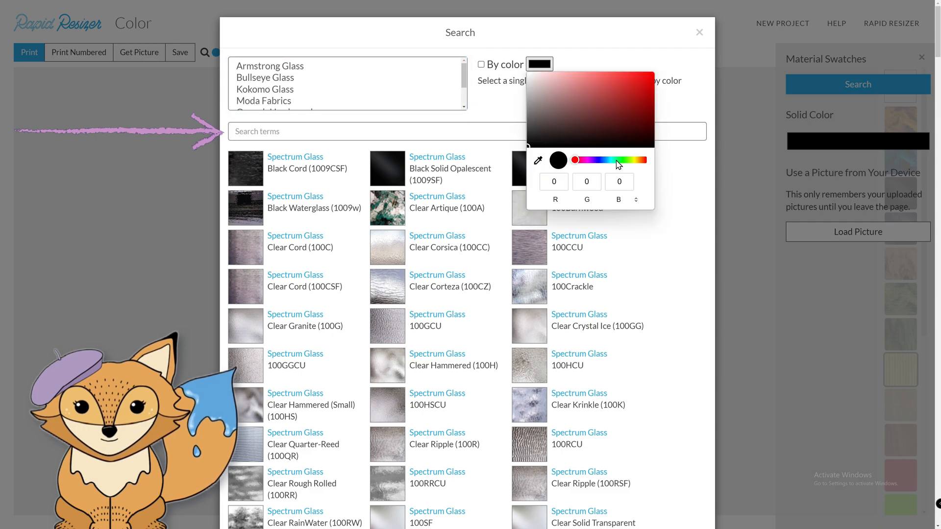
{"action": "left_click", "coordinate": [621, 160]}
{"action": "left_click", "coordinate": [585, 97]}
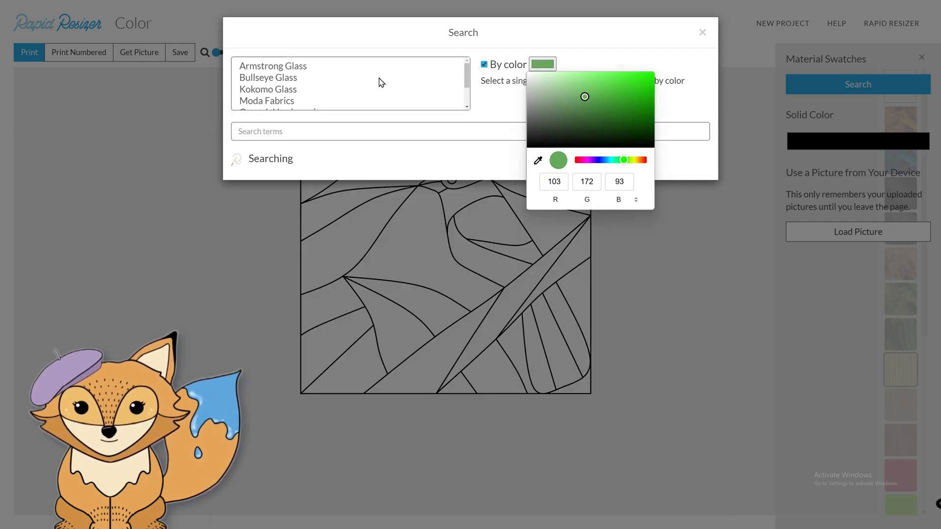
{"action": "left_click", "coordinate": [303, 68]}
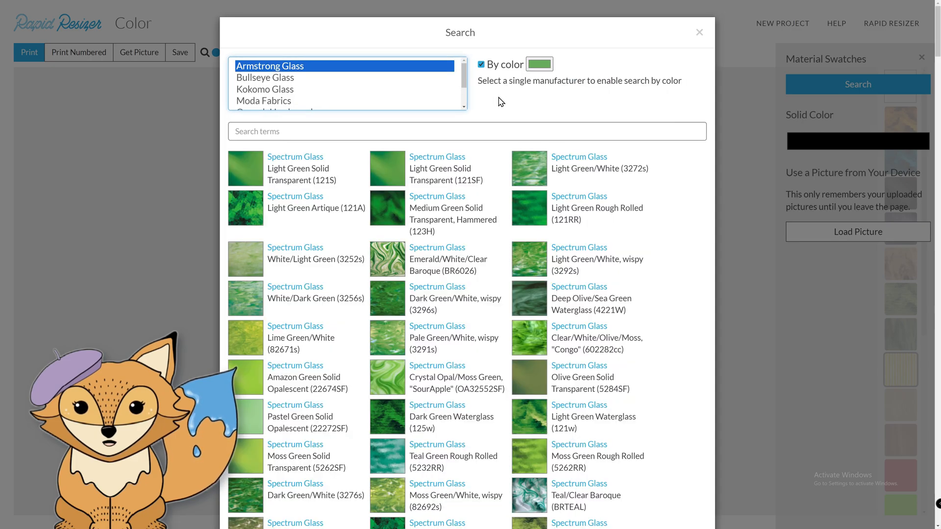
Try Spectrum Glass Medium Green Solid Transparent, Hammered (123H) on the background piece between the beak and the left edge, and undo the fill
{"action": "left_click", "coordinate": [390, 211]}
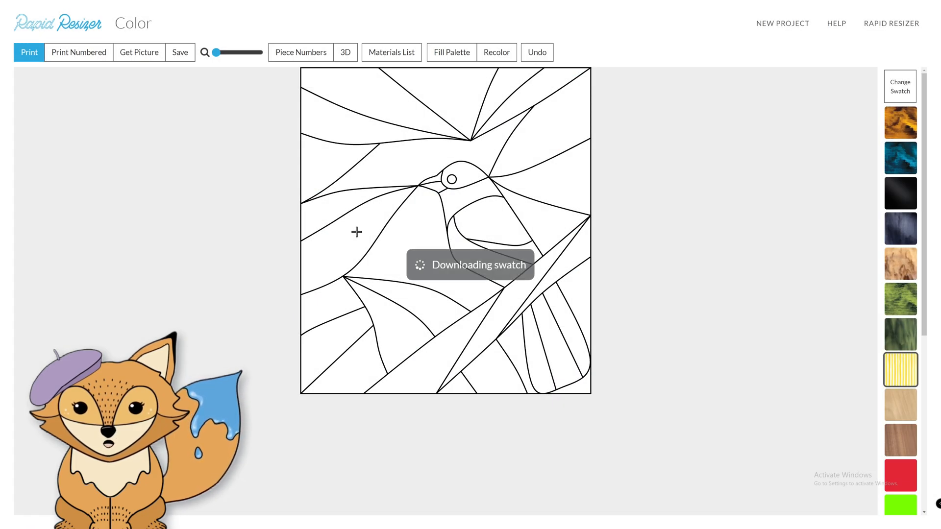
{"action": "left_click", "coordinate": [356, 232]}
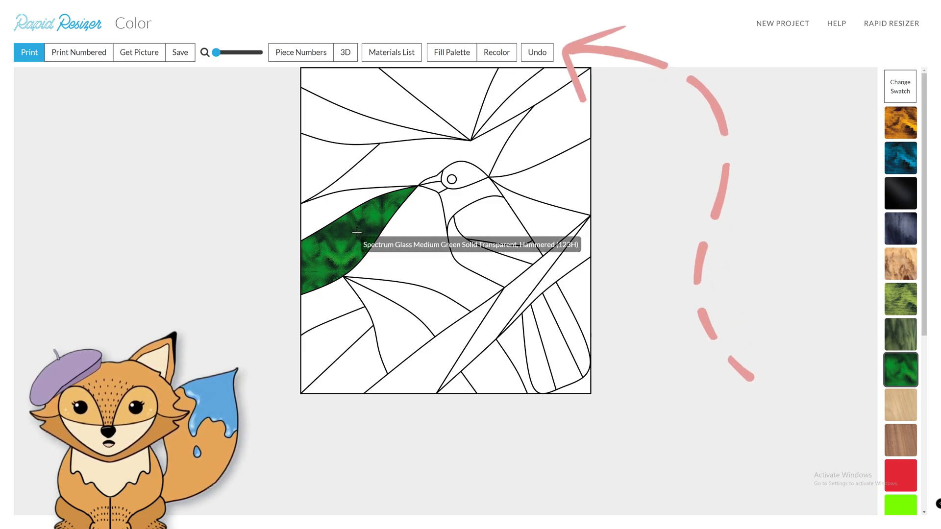
{"action": "left_click", "coordinate": [538, 61]}
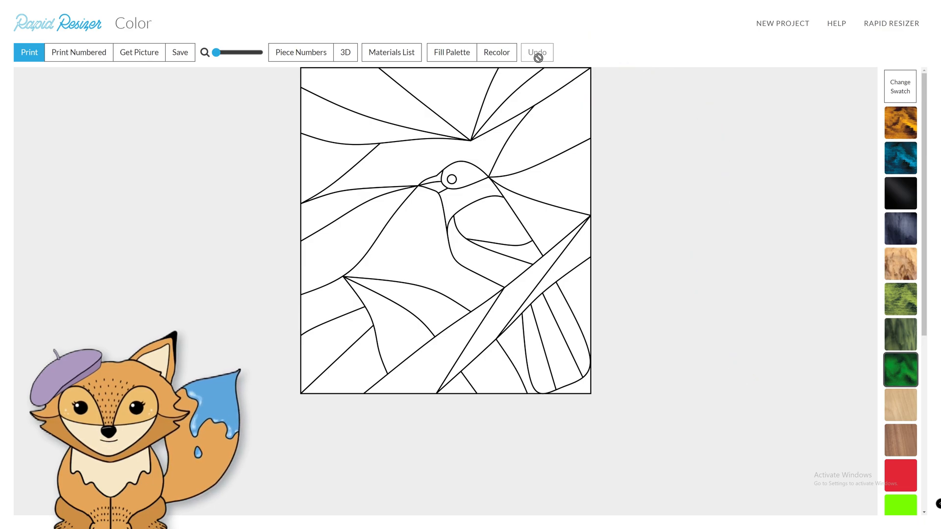
Replace the green glass swatch with Ocooch Hardwoods Padauk and fill the long diagonal branch piece below the bird with it
{"action": "left_click_drag", "start_coordinate": [217, 52], "coordinate": [228, 53]}
{"action": "scroll", "coordinate": [360, 177], "scroll_direction": "up", "scroll_amount": 2}
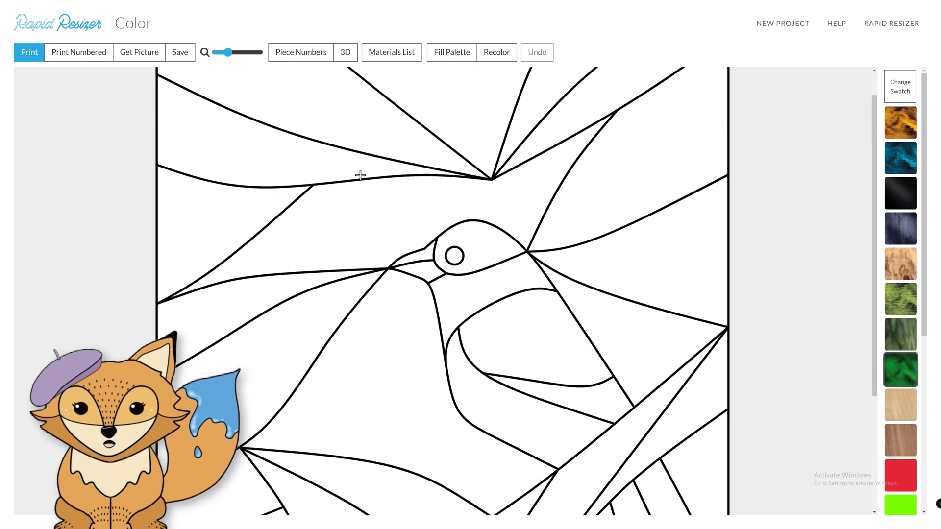
{"action": "scroll", "coordinate": [399, 217], "scroll_direction": "up", "scroll_amount": 1}
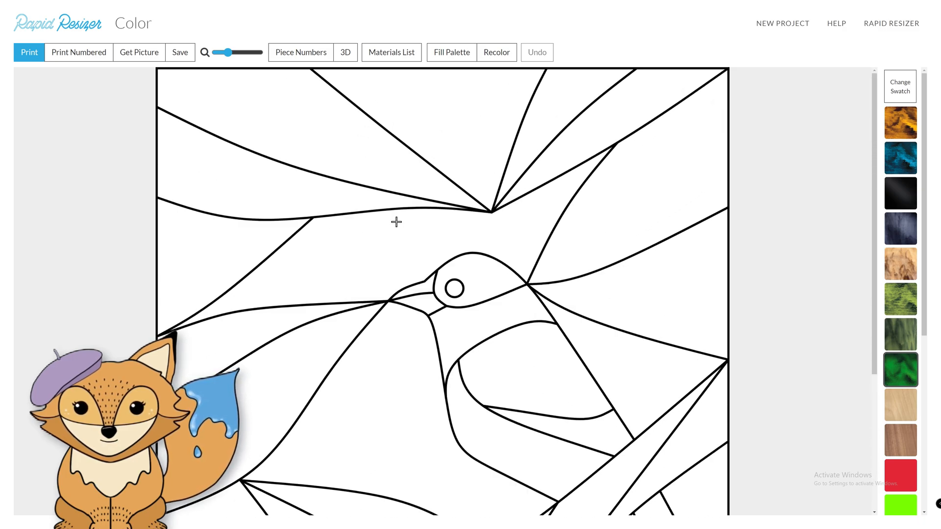
{"action": "left_click", "coordinate": [907, 97]}
{"action": "left_click", "coordinate": [878, 88]}
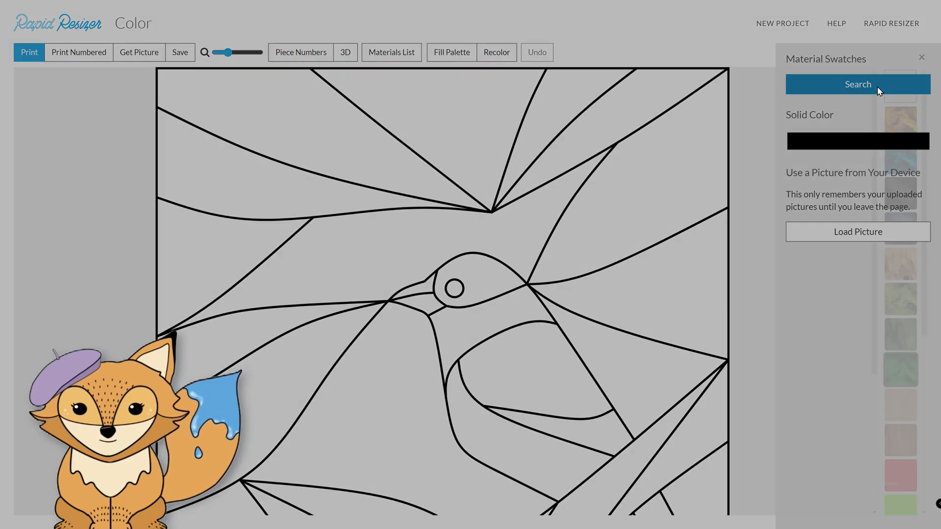
{"action": "scroll", "coordinate": [312, 93], "scroll_direction": "down", "scroll_amount": 1}
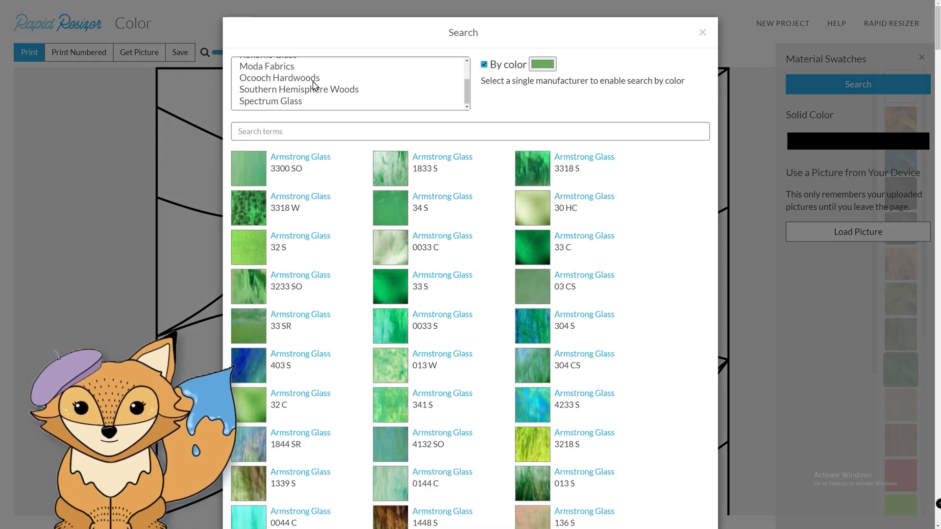
{"action": "left_click", "coordinate": [315, 79]}
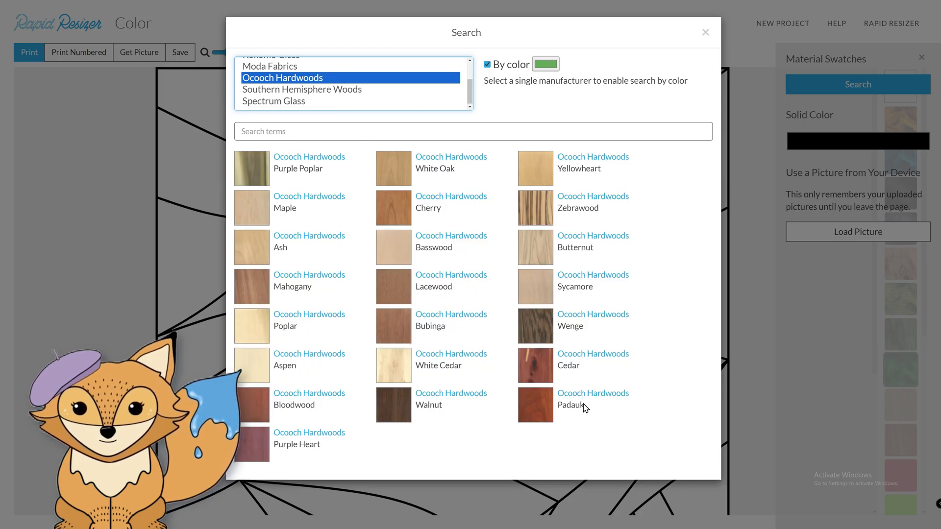
{"action": "left_click", "coordinate": [523, 412]}
{"action": "scroll", "coordinate": [593, 395], "scroll_direction": "down", "scroll_amount": 2}
{"action": "left_click", "coordinate": [598, 395]}
{"action": "scroll", "coordinate": [593, 387], "scroll_direction": "down", "scroll_amount": 2}
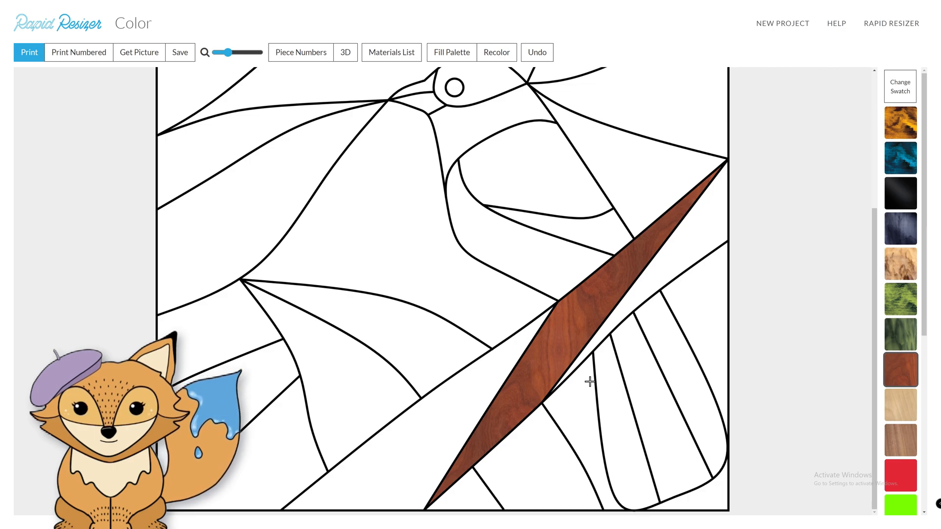
Replace the Padauk swatch with Moda Fabrics 22043 13 and fill the narrow background piece between the left edge and the beak
{"action": "left_click", "coordinate": [900, 88]}
{"action": "left_click", "coordinate": [892, 86]}
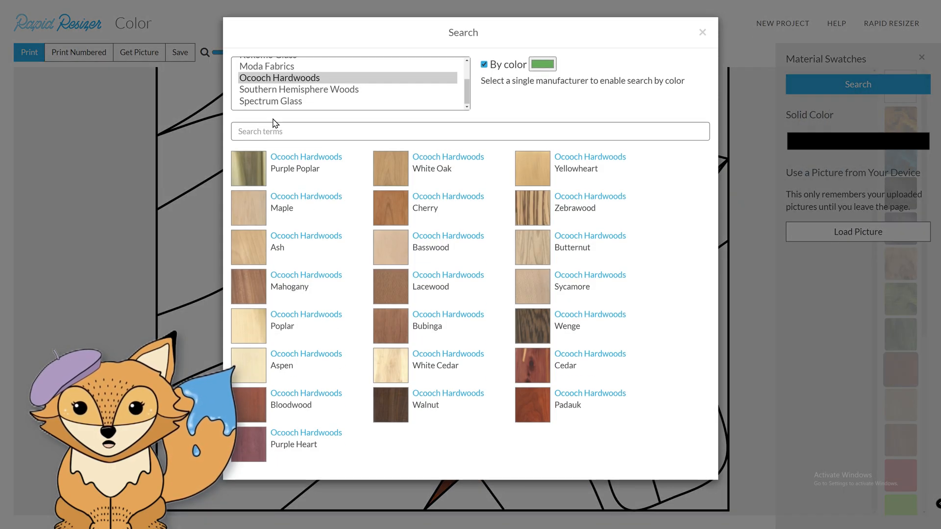
{"action": "left_click", "coordinate": [290, 66]}
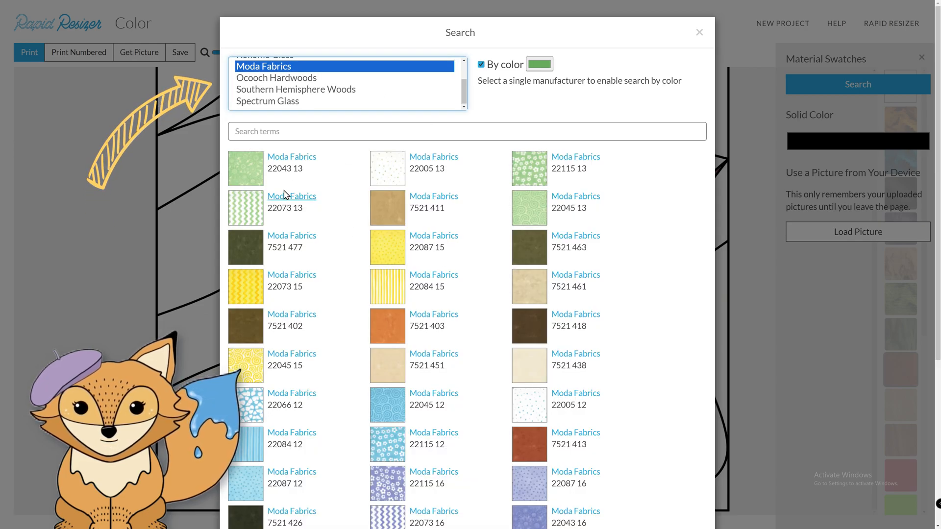
{"action": "left_click", "coordinate": [259, 180]}
{"action": "left_click", "coordinate": [202, 151]}
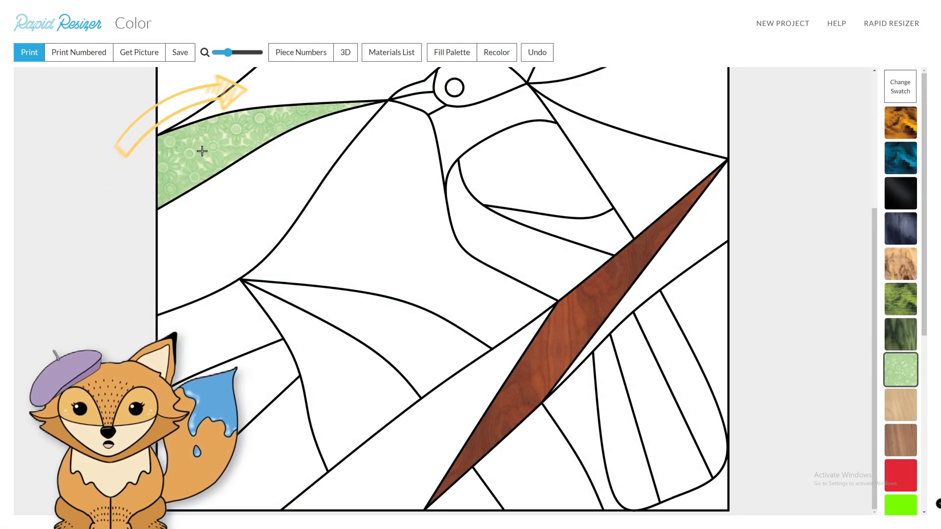
Replace the Moda Fabrics swatch with Armstrong Glass 33 S and fill the large background piece below the fabric-filled one
{"action": "left_click", "coordinate": [901, 92]}
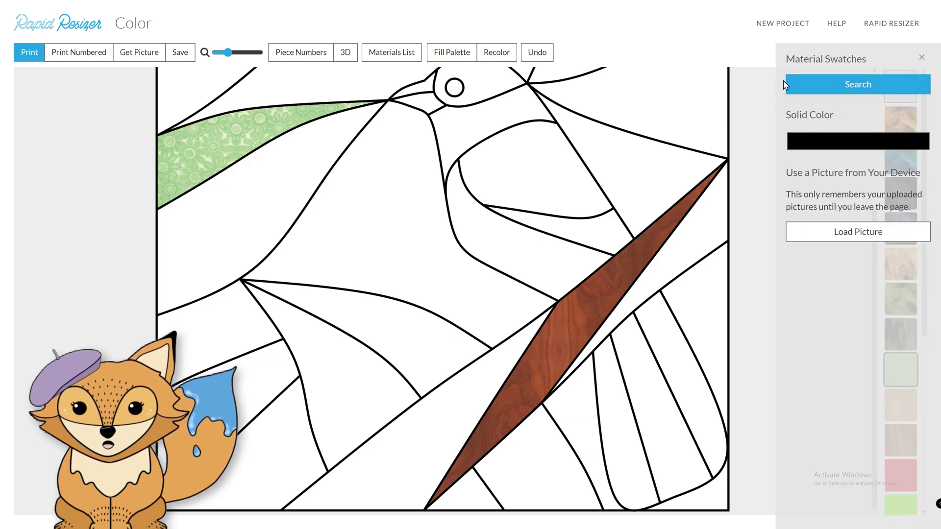
{"action": "left_click", "coordinate": [792, 83]}
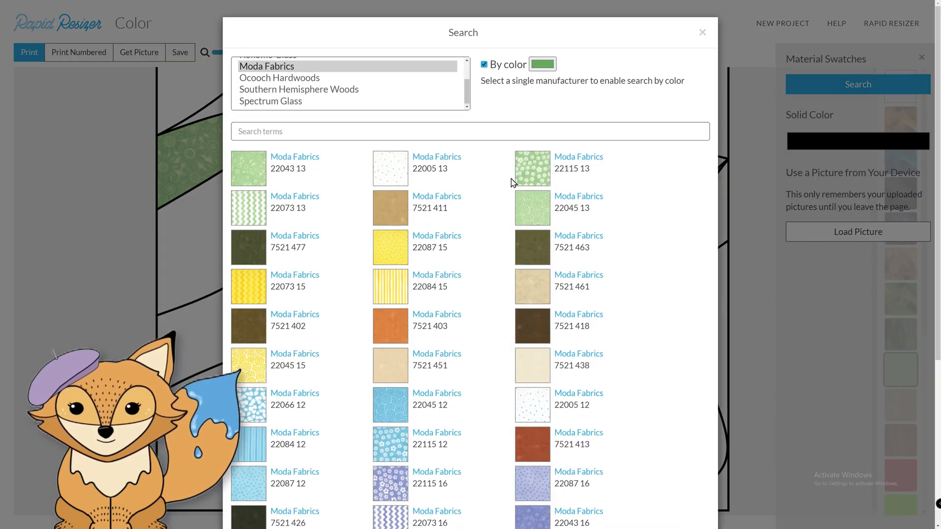
{"action": "scroll", "coordinate": [297, 74], "scroll_direction": "up", "scroll_amount": 3}
{"action": "left_click", "coordinate": [297, 70]}
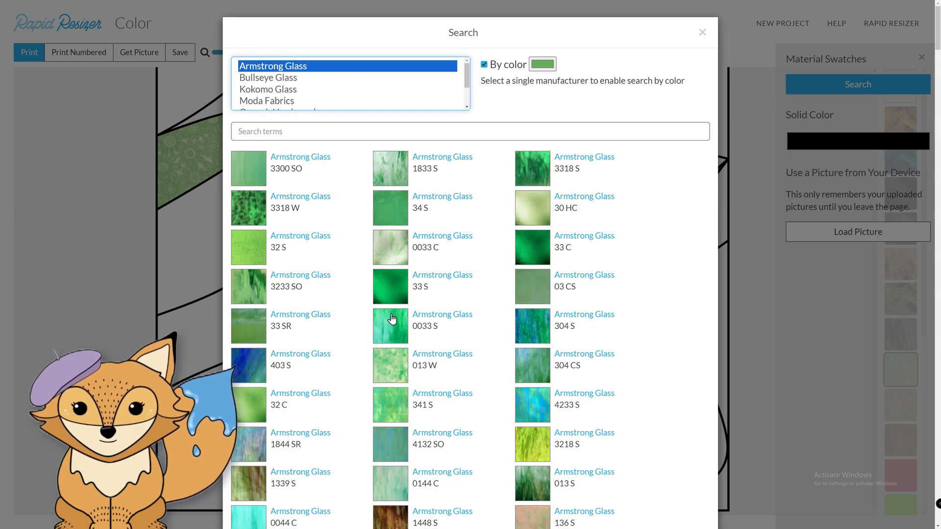
{"action": "left_click", "coordinate": [397, 296]}
{"action": "left_click", "coordinate": [230, 226]}
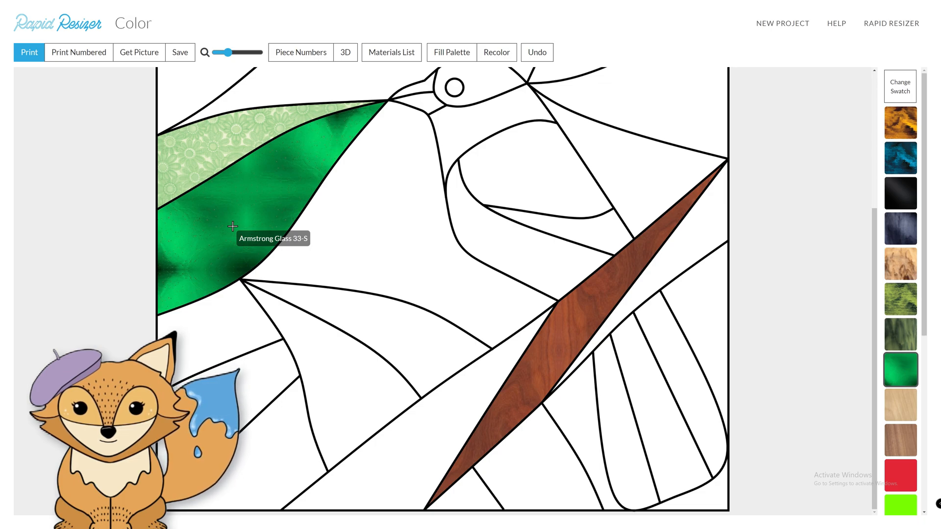
Undo the green glass, floral fabric and Padauk fills so the whole pattern is uncolored
{"action": "left_click", "coordinate": [537, 52]}
{"action": "left_click", "coordinate": [537, 52]}
{"action": "left_click", "coordinate": [537, 52]}
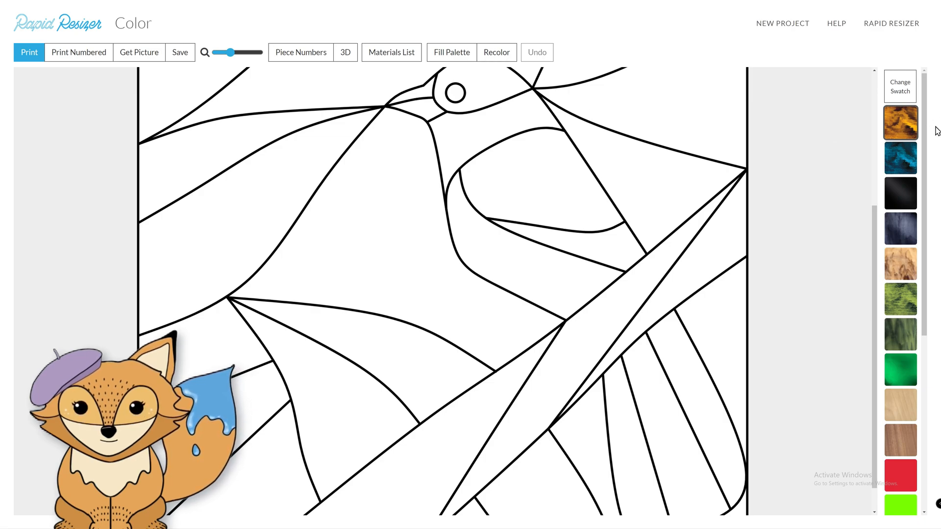
Fill the bird's lower wing piece with Spectrum Glass Steel Blue Waterglass (5384W) and its eye with the amber swatch
{"action": "left_click", "coordinate": [893, 171]}
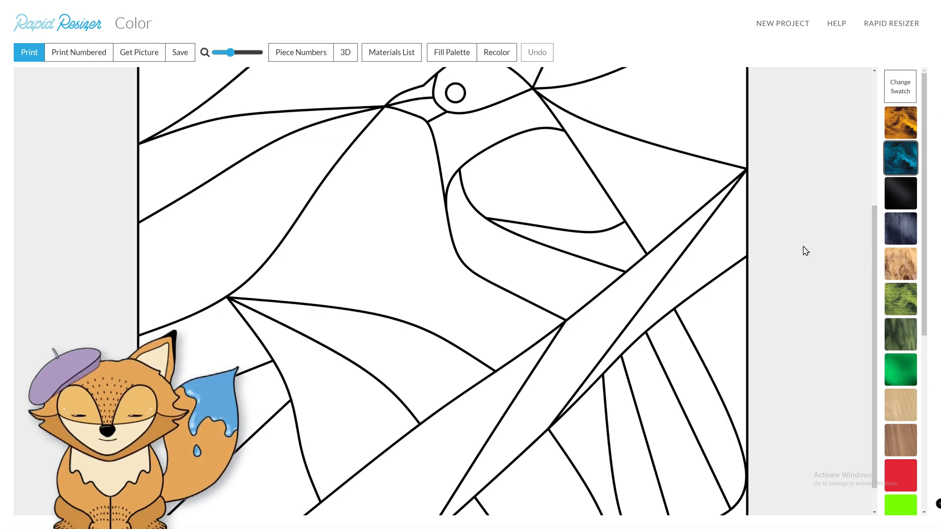
{"action": "left_click", "coordinate": [609, 247]}
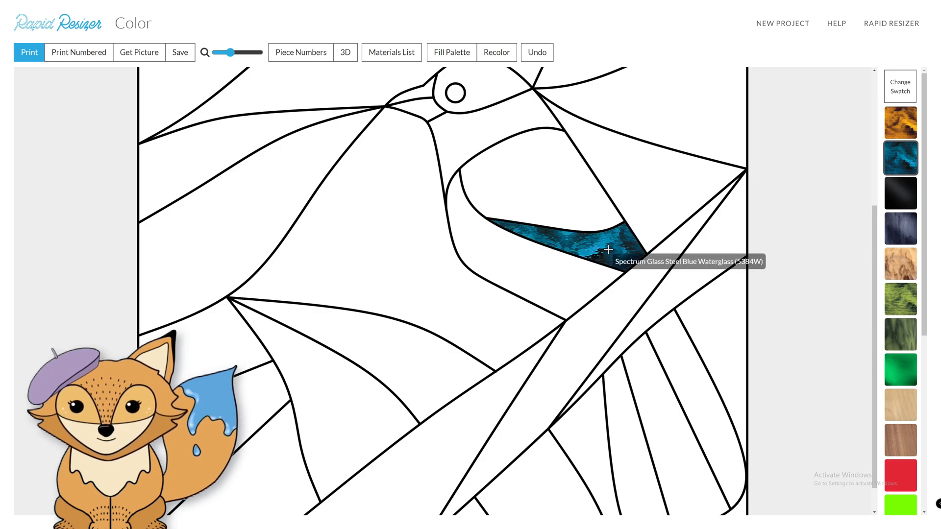
{"action": "left_click", "coordinate": [909, 121]}
{"action": "scroll", "coordinate": [537, 210], "scroll_direction": "up", "scroll_amount": 2}
{"action": "left_click", "coordinate": [459, 167]}
Fill the bird's beak pieces with Spectrum Glass Black Solid Opalescent
{"action": "left_click", "coordinate": [898, 191]}
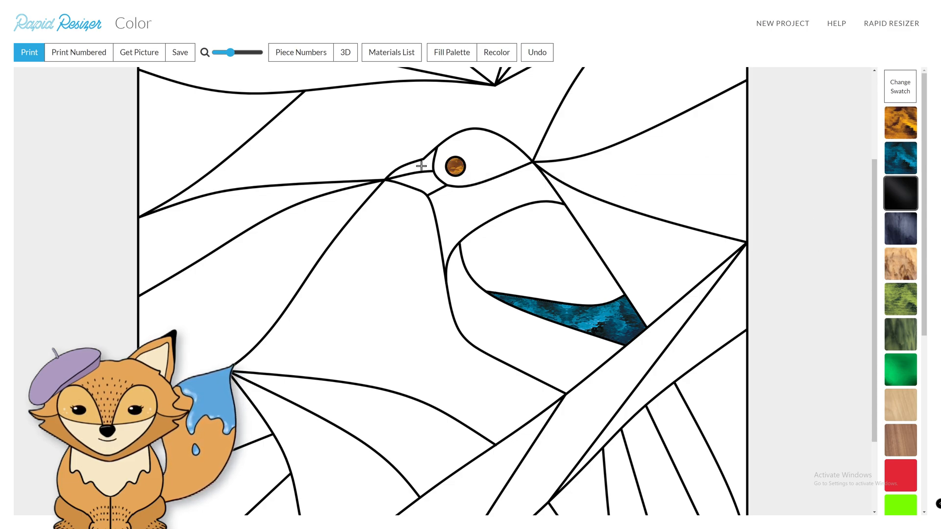
{"action": "left_click", "coordinate": [421, 174]}
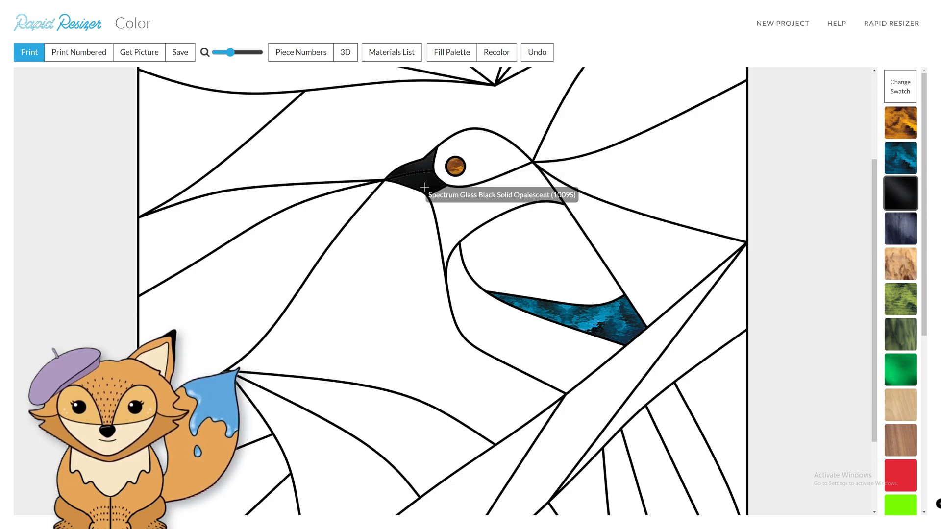
{"action": "scroll", "coordinate": [905, 212], "scroll_direction": "down", "scroll_amount": 5}
{"action": "scroll", "coordinate": [904, 214], "scroll_direction": "up", "scroll_amount": 5}
Fill the bird's head, neck and tail pieces with Armstrong Glass 105-S
{"action": "left_click", "coordinate": [903, 220]}
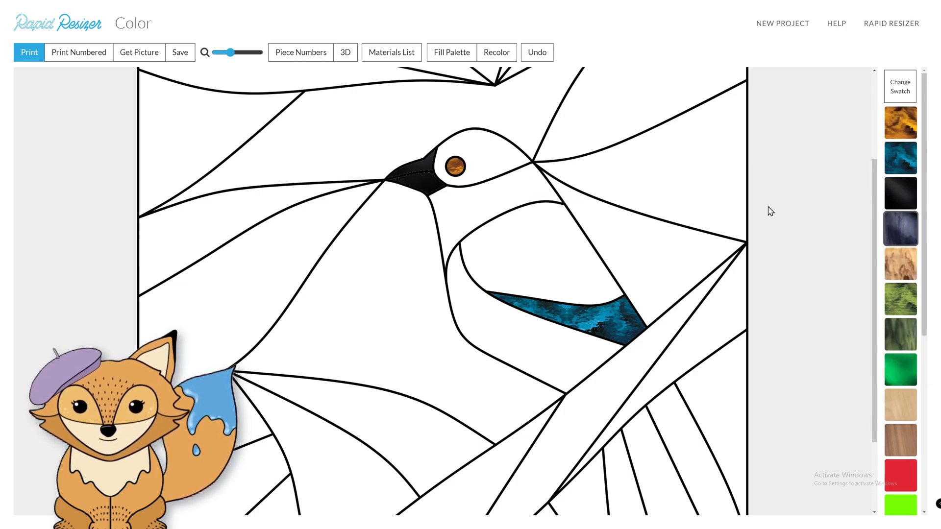
{"action": "left_click", "coordinate": [503, 152]}
{"action": "scroll", "coordinate": [539, 162], "scroll_direction": "down", "scroll_amount": 3}
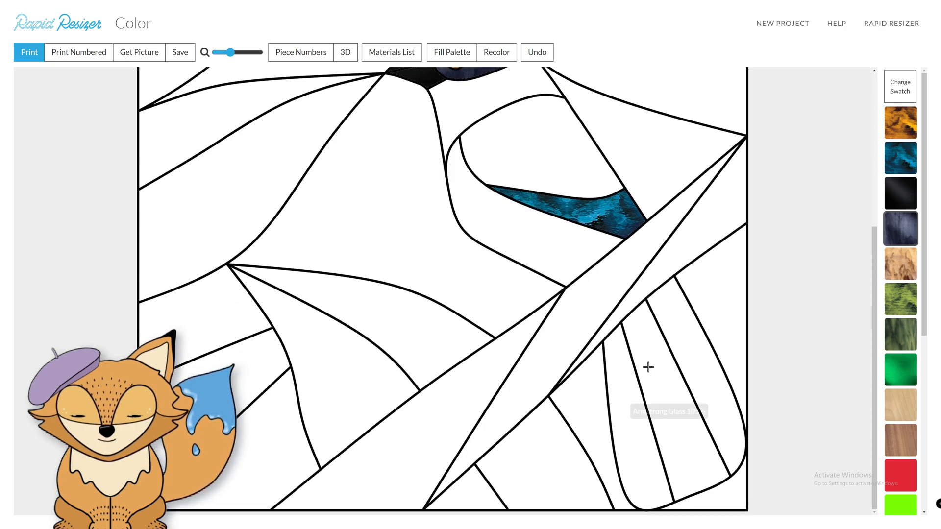
{"action": "left_click", "coordinate": [647, 370]}
{"action": "left_click", "coordinate": [680, 326]}
{"action": "scroll", "coordinate": [671, 330], "scroll_direction": "up", "scroll_amount": 2}
{"action": "scroll", "coordinate": [671, 329], "scroll_direction": "up", "scroll_amount": 1}
{"action": "left_click", "coordinate": [451, 225]}
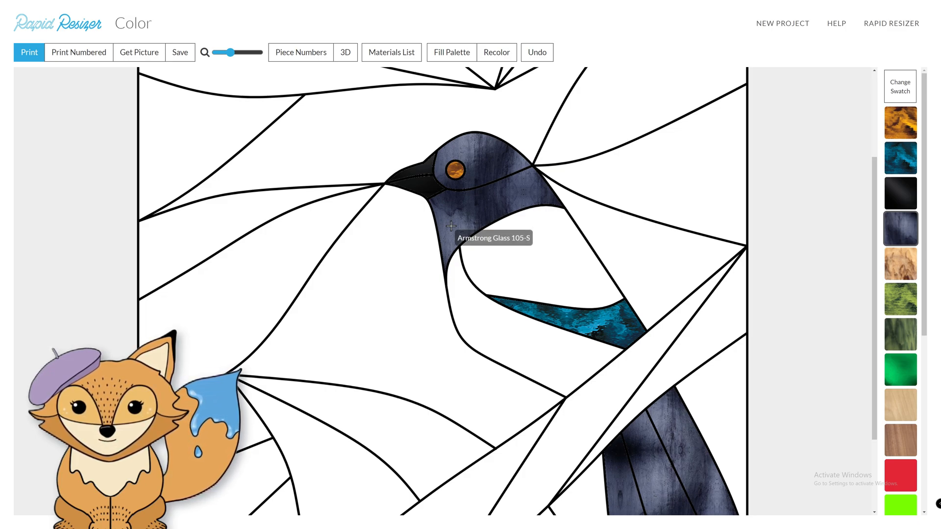
{"action": "scroll", "coordinate": [450, 226], "scroll_direction": "up", "scroll_amount": 2}
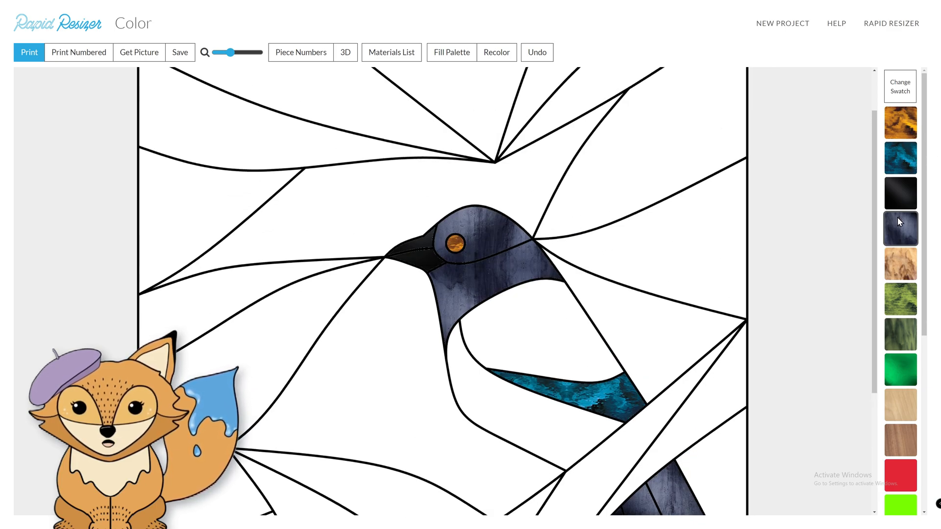
Fill the long diagonal middle piece of the branch with the light tan burl swatch
{"action": "left_click", "coordinate": [904, 267]}
{"action": "scroll", "coordinate": [590, 275], "scroll_direction": "down", "scroll_amount": 3}
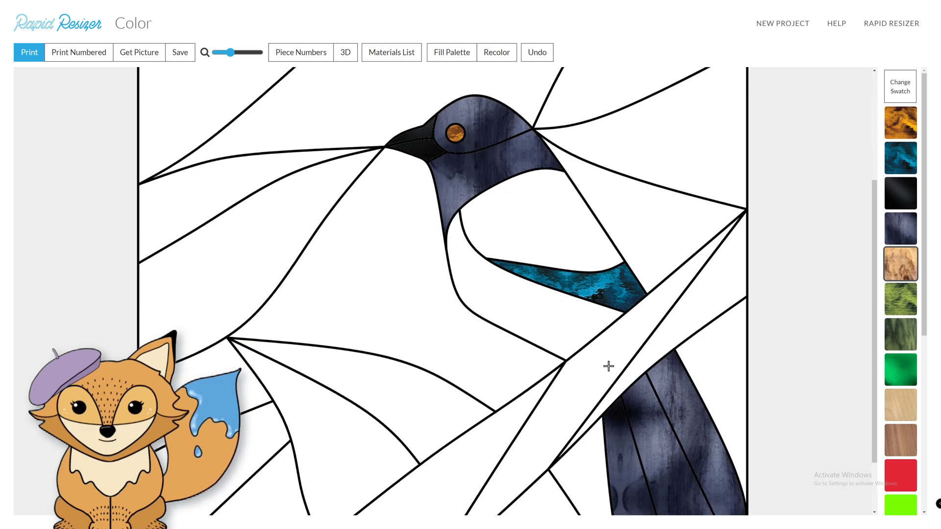
{"action": "left_click", "coordinate": [599, 368]}
{"action": "scroll", "coordinate": [637, 343], "scroll_direction": "down", "scroll_amount": 2}
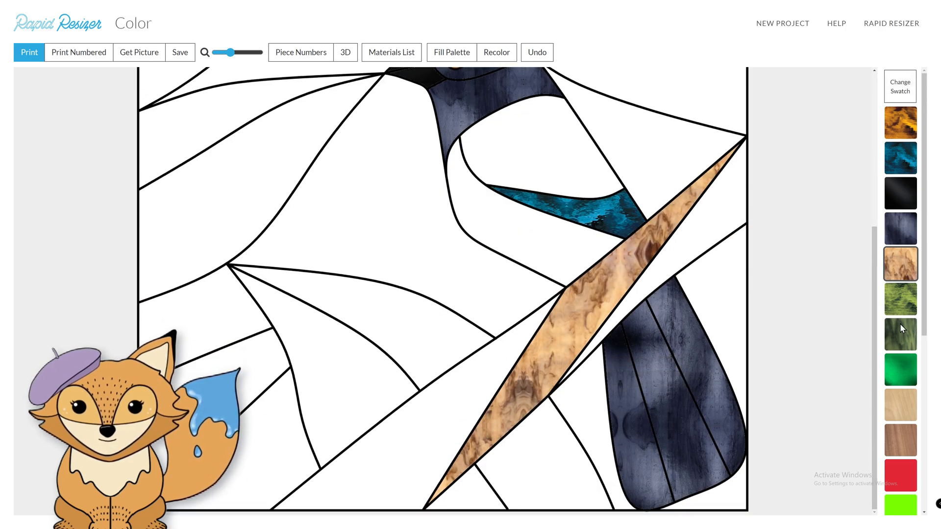
Search for a swatch to replace the tan one by a brown color, RGB 137, 103, 72, with Spectrum Glass as the manufacturer
{"action": "left_click", "coordinate": [907, 102]}
{"action": "left_click", "coordinate": [841, 92]}
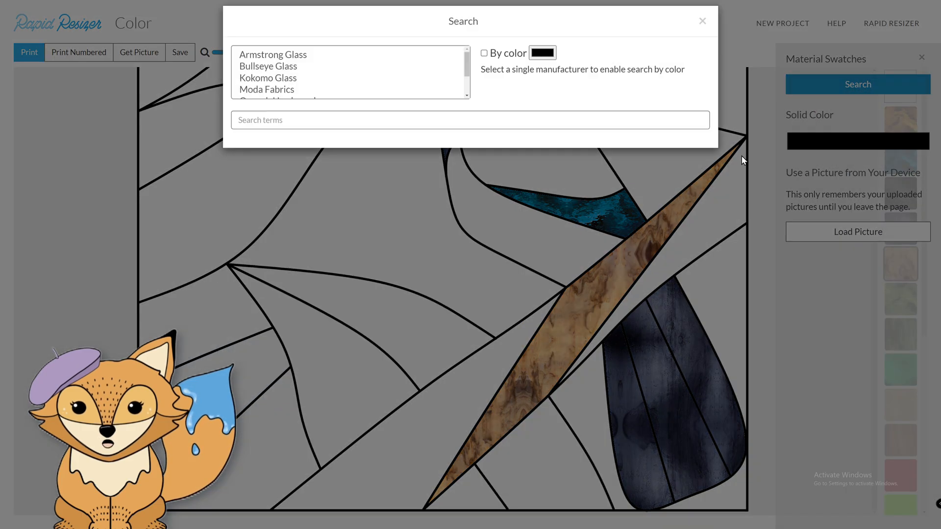
{"action": "left_click", "coordinate": [537, 67]}
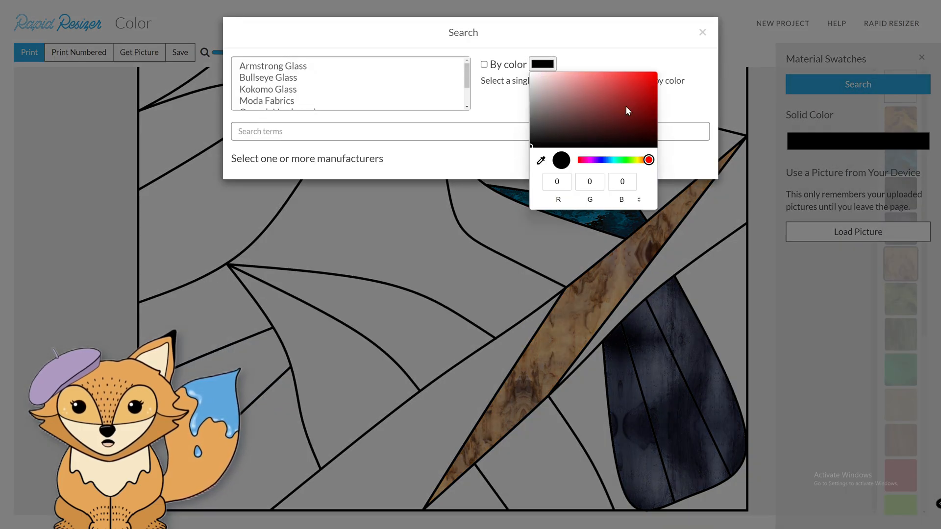
{"action": "left_click_drag", "start_coordinate": [648, 160], "coordinate": [643, 160]}
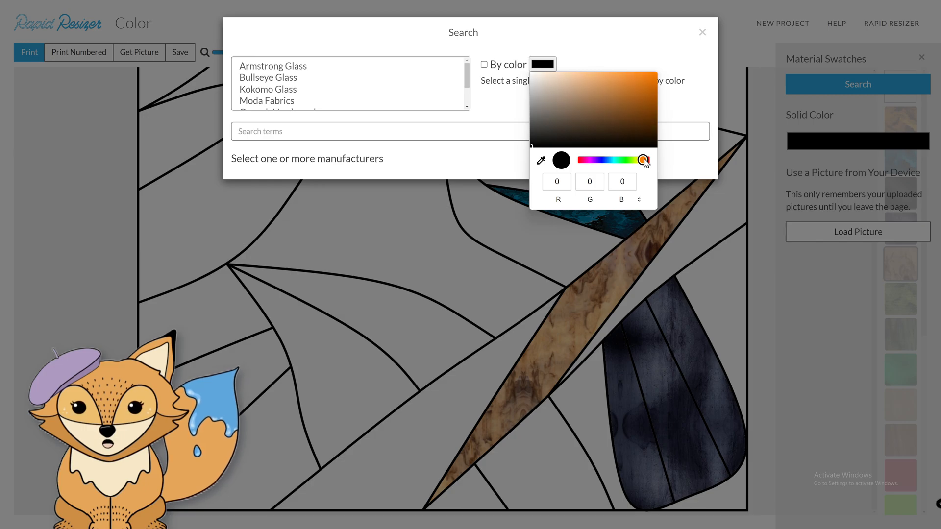
{"action": "left_click", "coordinate": [618, 89]}
{"action": "left_click_drag", "start_coordinate": [619, 90], "coordinate": [590, 106]}
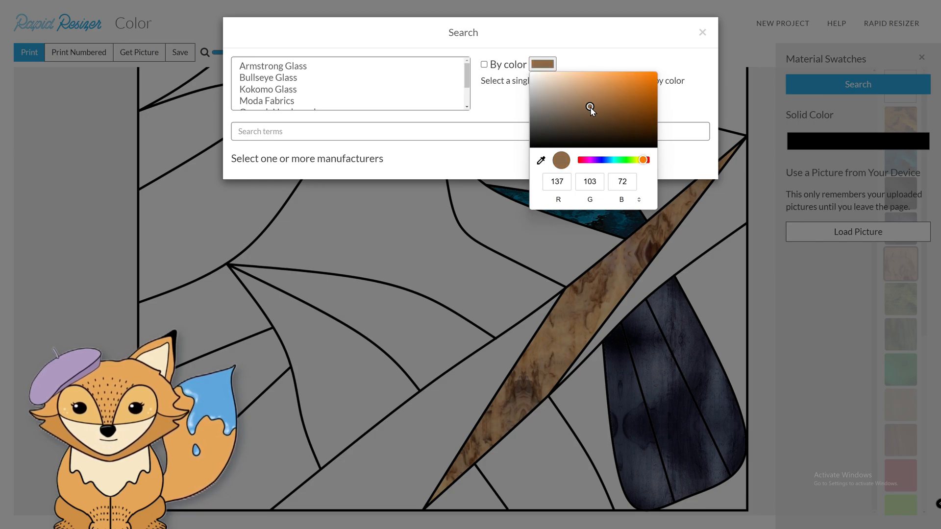
{"action": "left_click", "coordinate": [307, 66]}
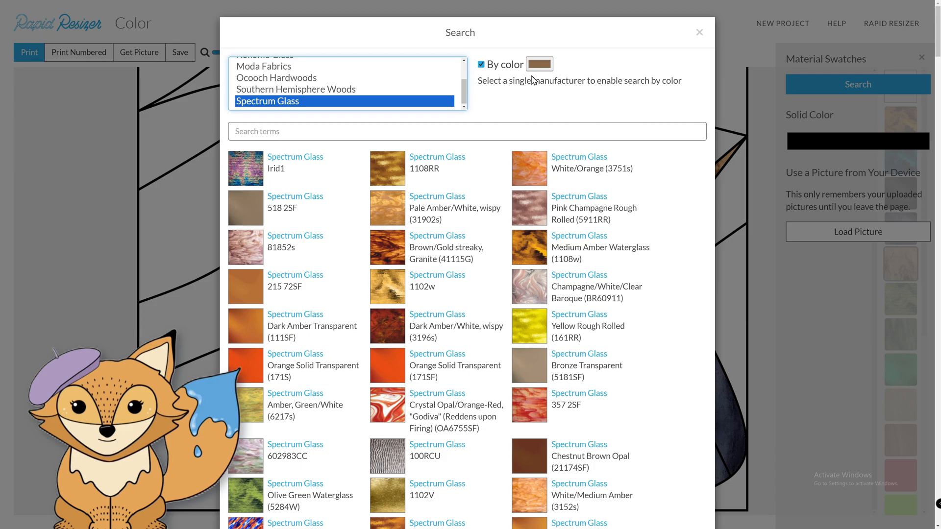
Darken the search color to RGB 109, 83, 60 and switch the manufacturer to Bullseye Glass
{"action": "left_click", "coordinate": [539, 66]}
{"action": "left_click_drag", "start_coordinate": [607, 109], "coordinate": [584, 115]}
{"action": "left_click", "coordinate": [483, 111]}
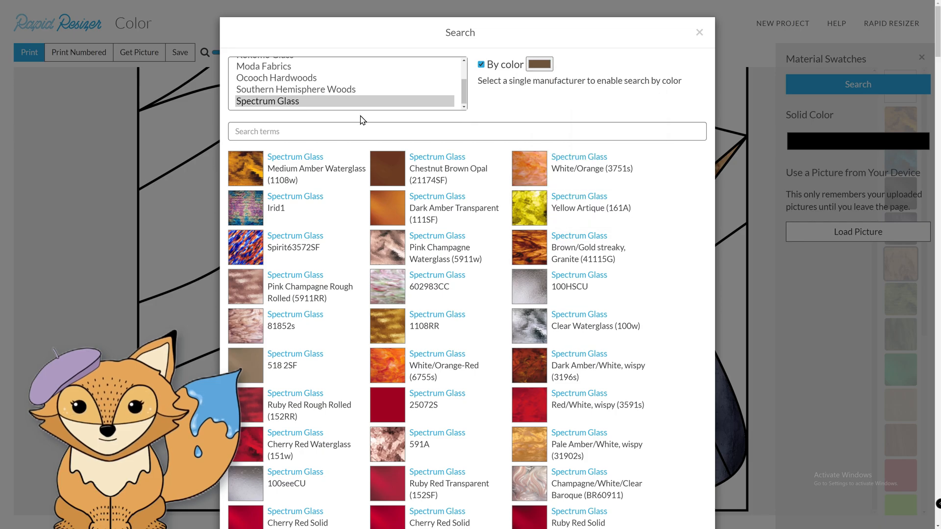
{"action": "scroll", "coordinate": [328, 95], "scroll_direction": "up", "scroll_amount": 3}
{"action": "left_click", "coordinate": [306, 78]}
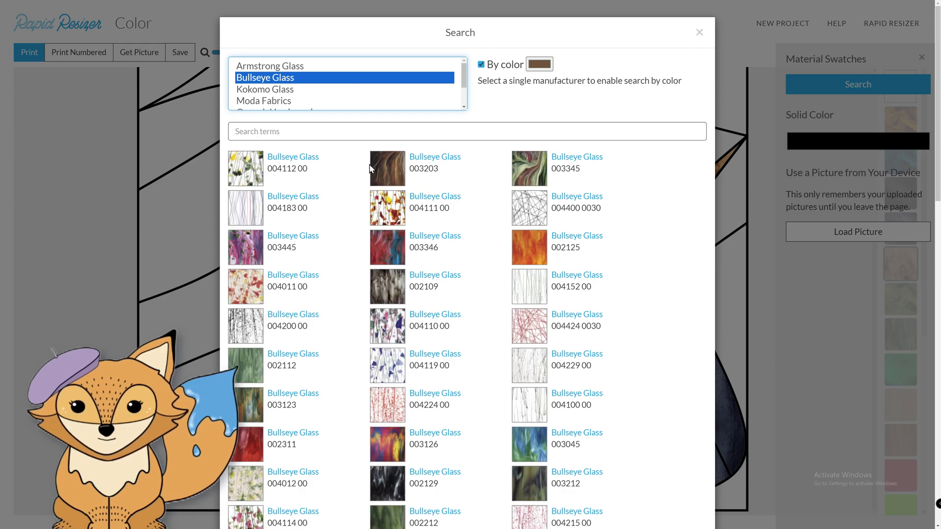
Replace the tan swatch with Bullseye Glass 003203 and fill the branch pieces on both sides of the tan strip
{"action": "left_click", "coordinate": [376, 175]}
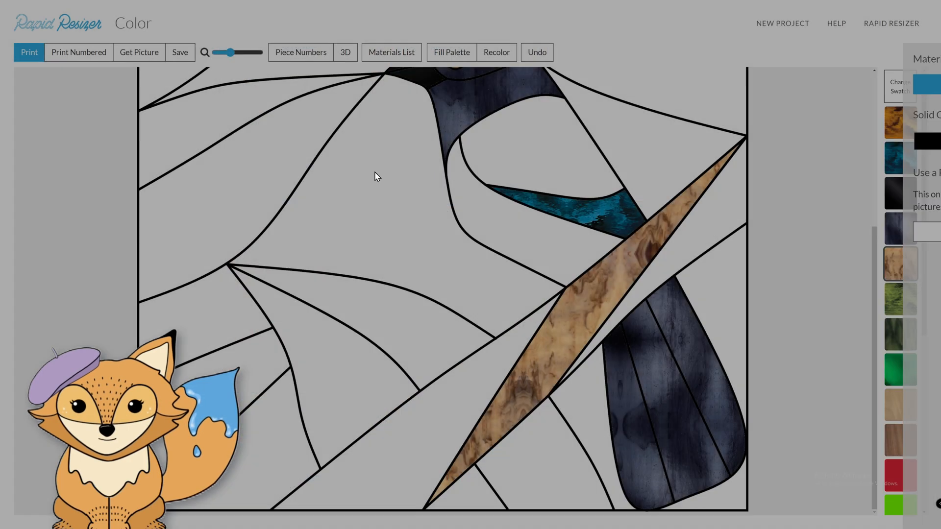
{"action": "left_click", "coordinate": [464, 415]}
{"action": "left_click", "coordinate": [694, 235]}
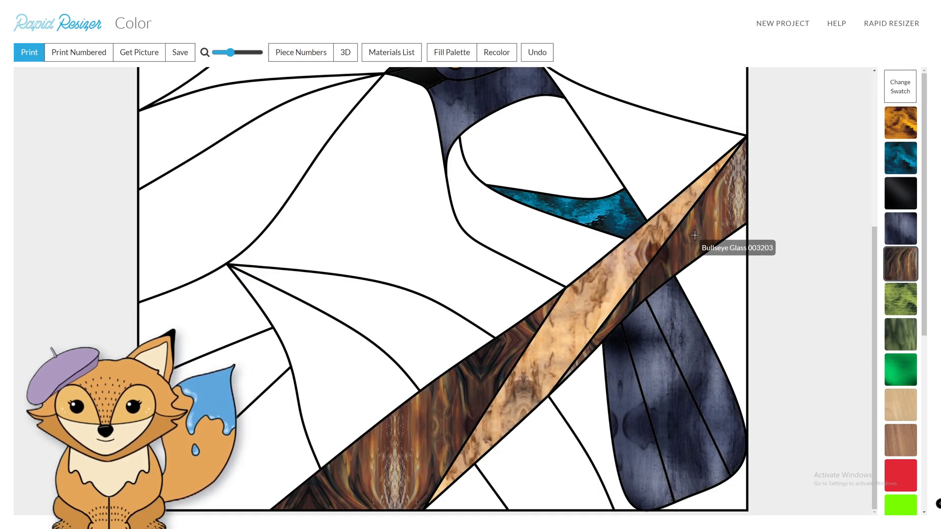
Fill alternating background pieces around the bird and below the branch with the dark green Bullseye Glass 002212
{"action": "scroll", "coordinate": [694, 235], "scroll_direction": "up", "scroll_amount": 5}
{"action": "left_click", "coordinate": [909, 331]}
{"action": "left_click_drag", "start_coordinate": [229, 52], "coordinate": [216, 52]}
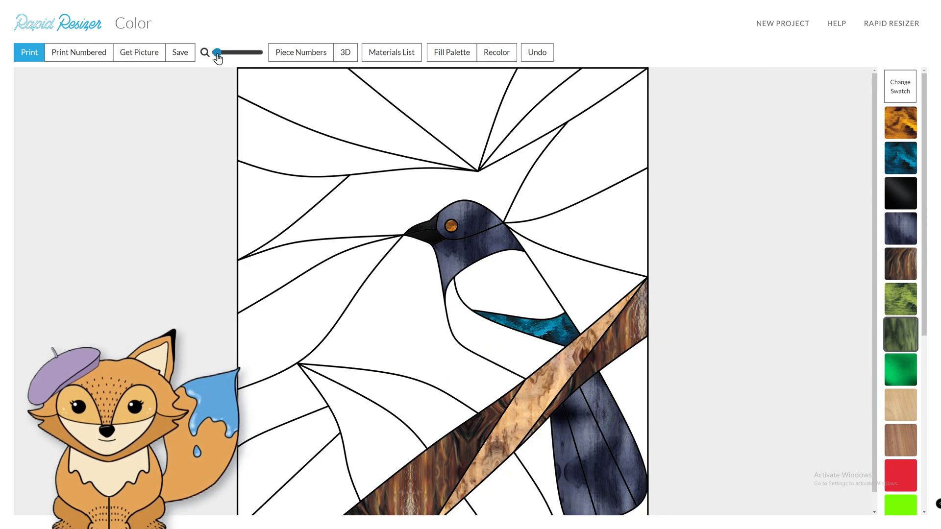
{"action": "scroll", "coordinate": [306, 357], "scroll_direction": "down", "scroll_amount": 1}
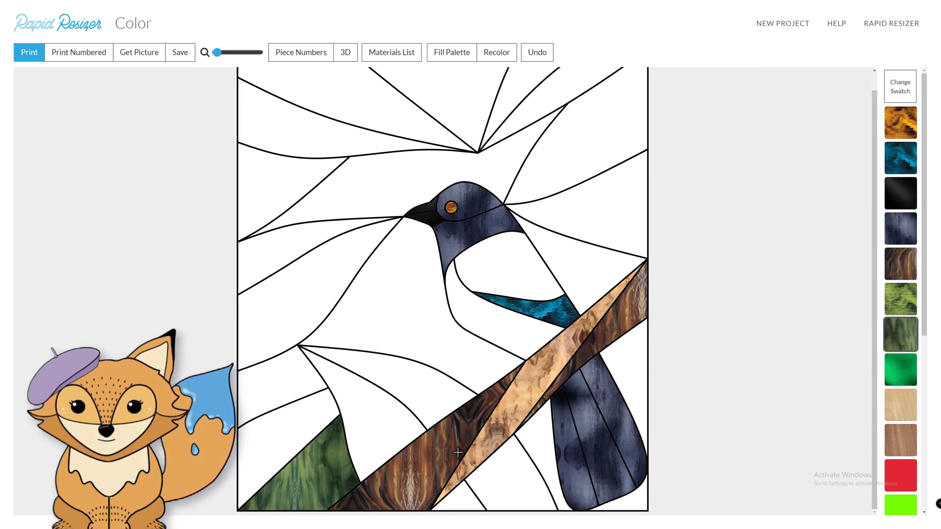
{"action": "left_click", "coordinate": [505, 450]}
{"action": "left_click", "coordinate": [441, 403]}
{"action": "left_click", "coordinate": [308, 275]}
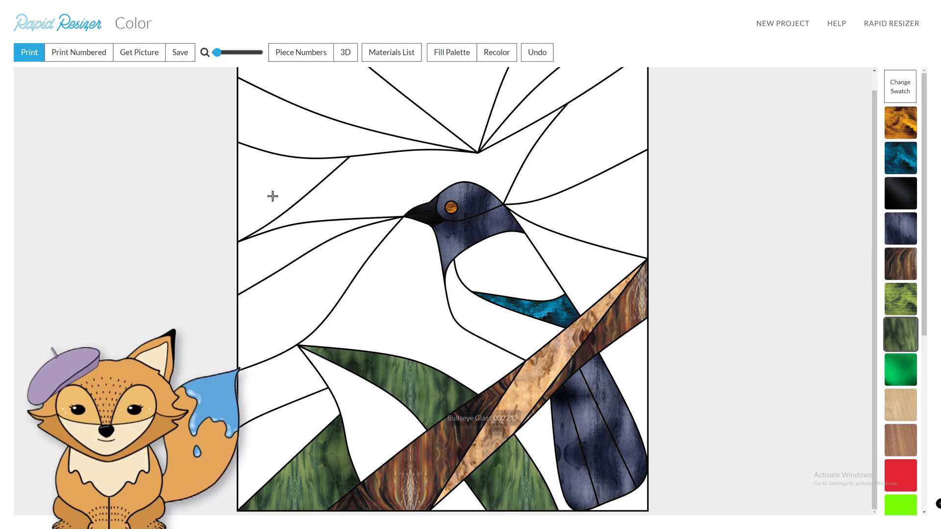
{"action": "left_click", "coordinate": [261, 185]}
{"action": "left_click", "coordinate": [502, 122]}
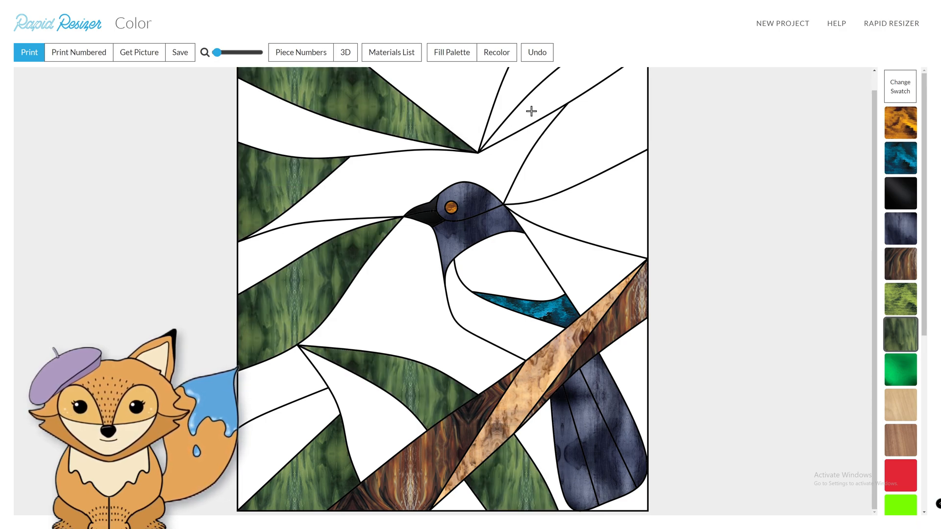
{"action": "left_click", "coordinate": [531, 110]}
{"action": "left_click", "coordinate": [630, 233]}
Fill the leaf-shaped background pieces next to the dark green ones with Spectrum Glass Olive Green Waterglass (5284W)
{"action": "left_click", "coordinate": [900, 299]}
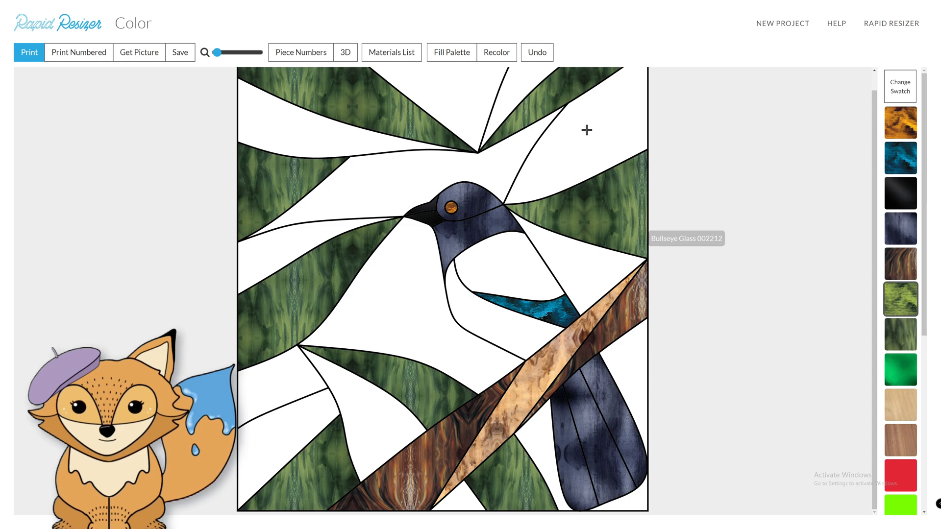
{"action": "left_click", "coordinate": [520, 79]}
{"action": "left_click", "coordinate": [486, 88]}
{"action": "left_click", "coordinate": [284, 128]}
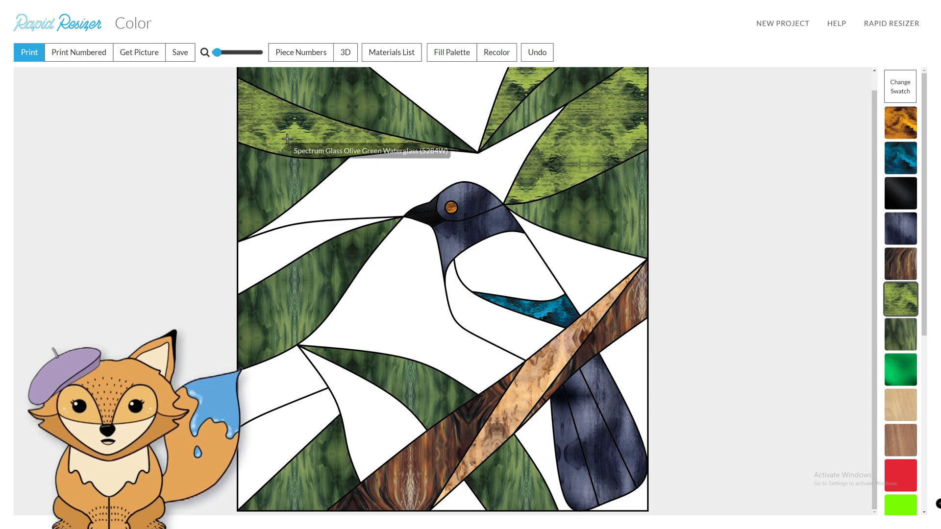
{"action": "left_click", "coordinate": [258, 260]}
{"action": "left_click", "coordinate": [294, 435]}
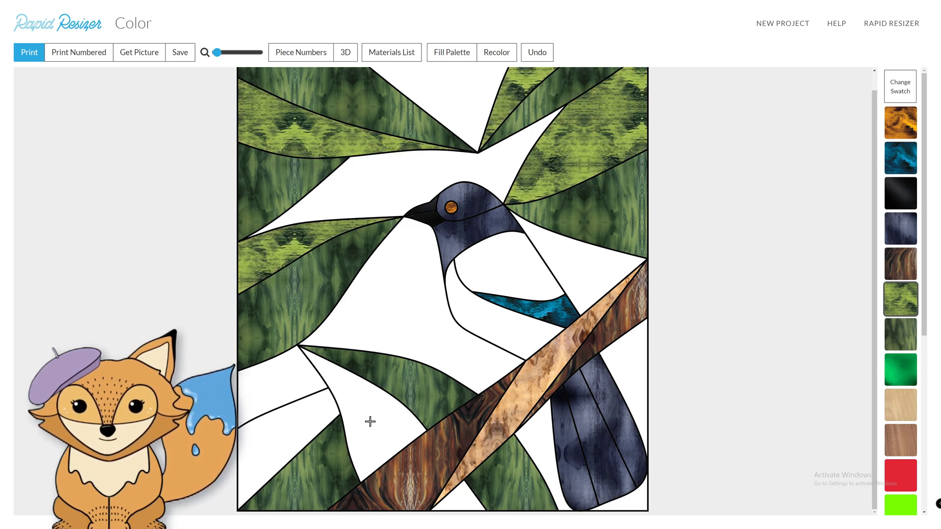
{"action": "left_click", "coordinate": [371, 422]}
{"action": "left_click", "coordinate": [459, 500]}
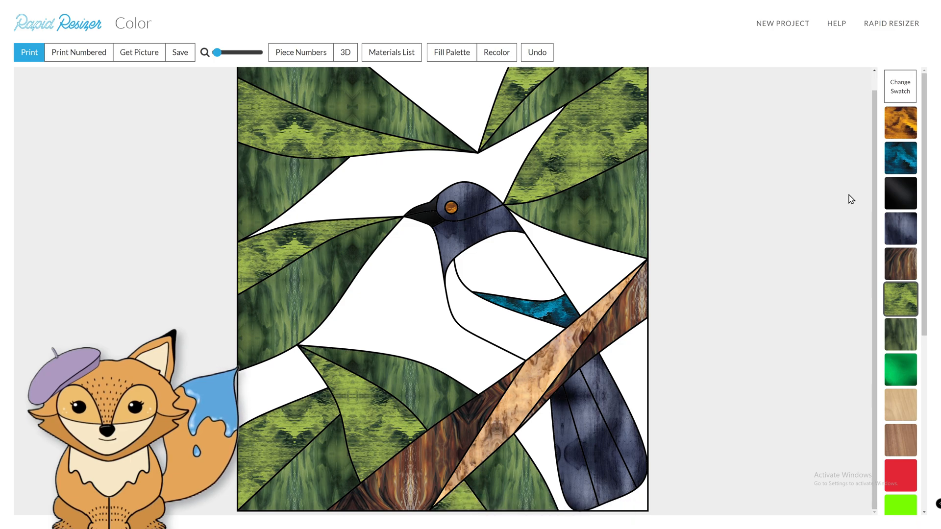
Search Bullseye Glass by a blue-gray color, RGB 132, 167, 169, and replace the olive green swatch with a pale blue one
{"action": "left_click", "coordinate": [905, 100]}
{"action": "left_click", "coordinate": [874, 87]}
{"action": "left_click", "coordinate": [543, 63]}
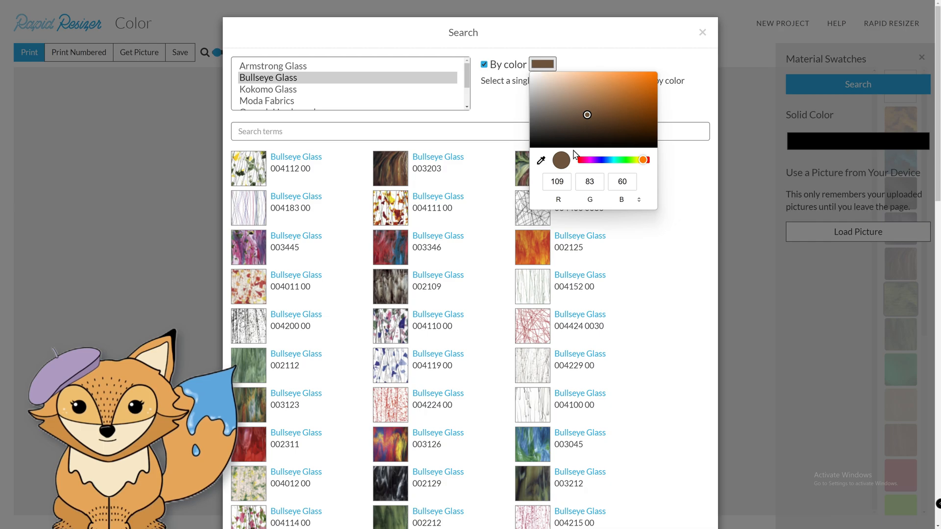
{"action": "left_click", "coordinate": [612, 160]}
{"action": "left_click_drag", "start_coordinate": [571, 104], "coordinate": [558, 97]}
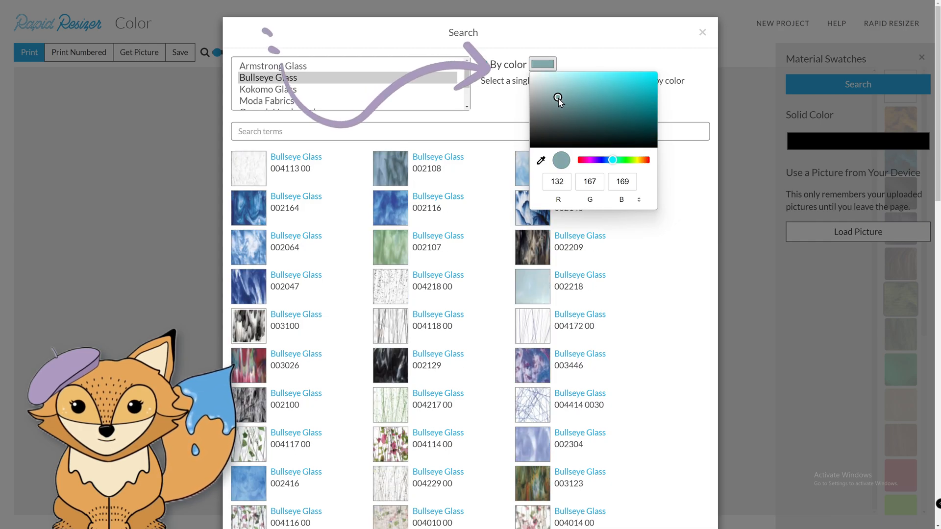
{"action": "left_click", "coordinate": [381, 456]}
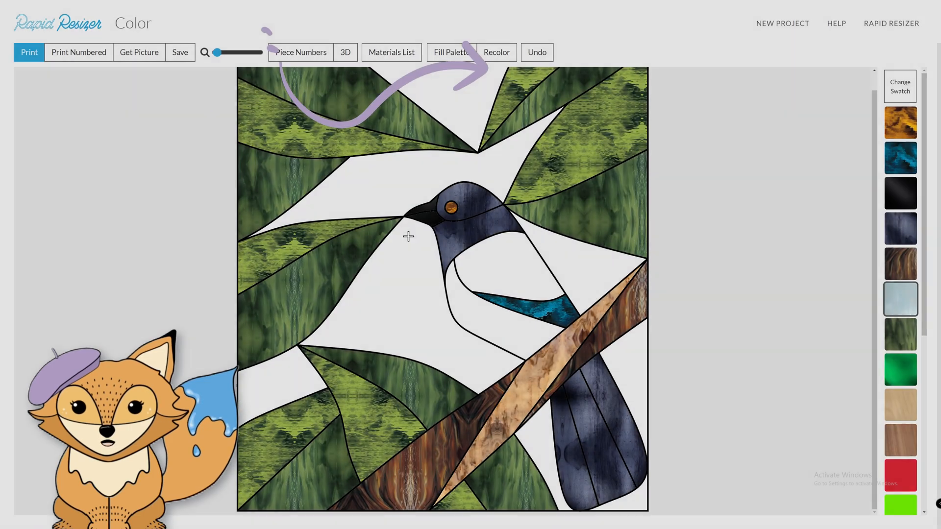
Fill the remaining background pieces around the bird, branch and tail with the pale blue Bullseye Glass 002218
{"action": "left_click", "coordinate": [421, 152]}
{"action": "left_click", "coordinate": [453, 101]}
{"action": "left_click", "coordinate": [388, 280]}
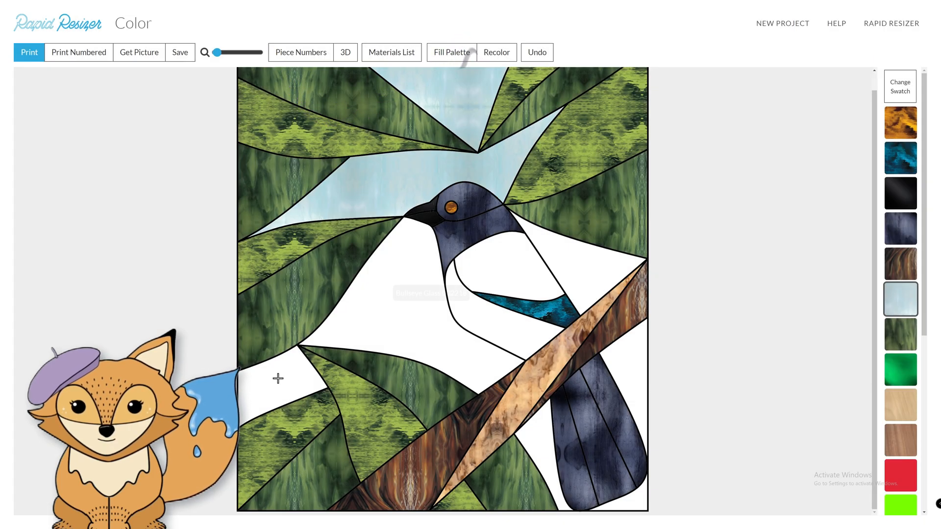
{"action": "left_click", "coordinate": [531, 433]}
{"action": "left_click", "coordinate": [626, 369]}
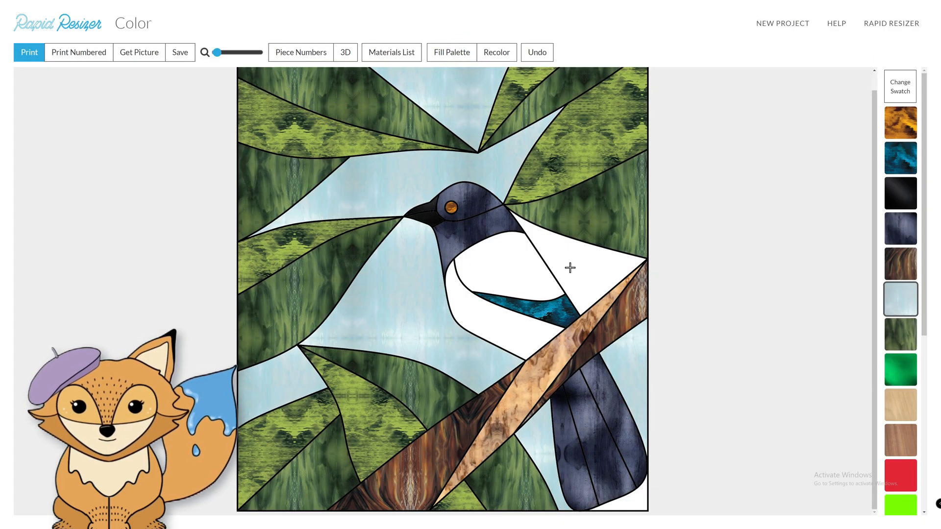
{"action": "left_click", "coordinate": [570, 268]}
{"action": "left_click", "coordinate": [631, 498]}
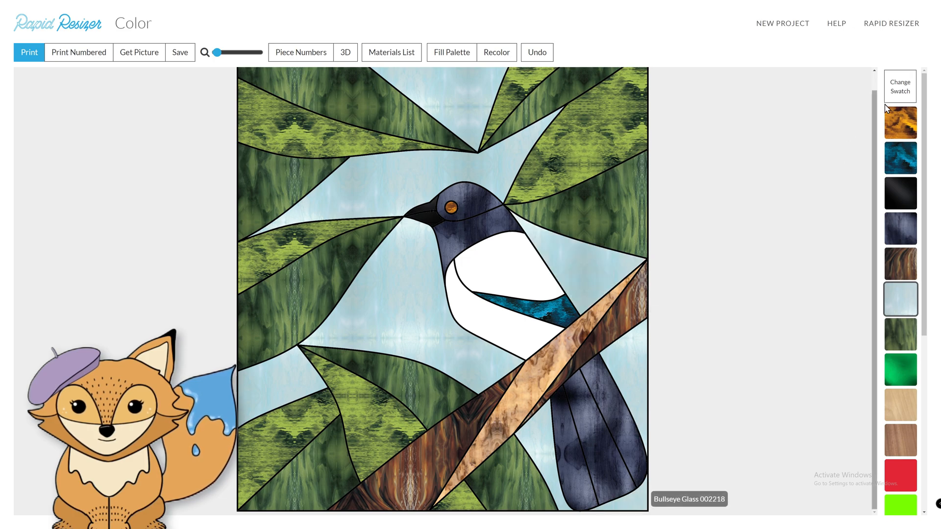
Replace the pale blue swatch with Armstrong Glass 0018-P, searching by white (RGB 255, 255, 255), and fill the bird's wing and belly
{"action": "left_click", "coordinate": [906, 92]}
{"action": "left_click", "coordinate": [808, 84]}
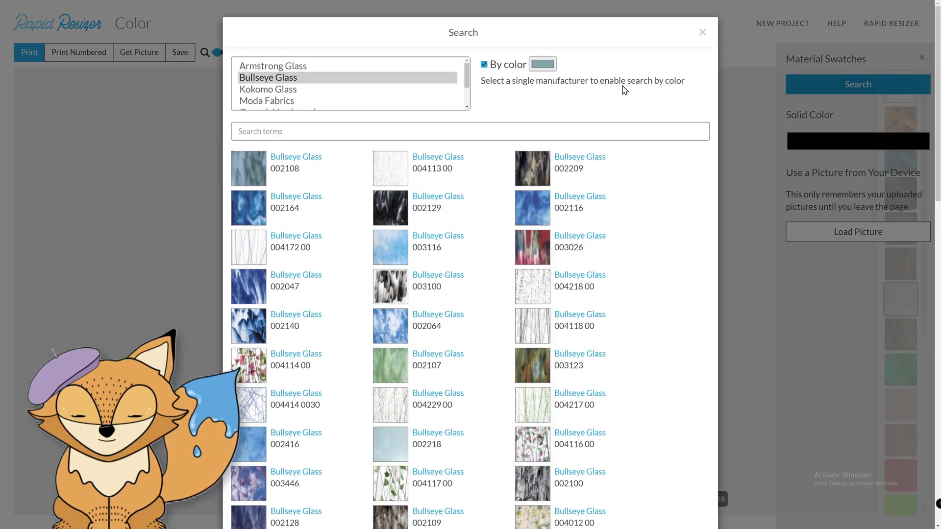
{"action": "left_click", "coordinate": [543, 65]}
{"action": "left_click_drag", "start_coordinate": [542, 90], "coordinate": [531, 73]}
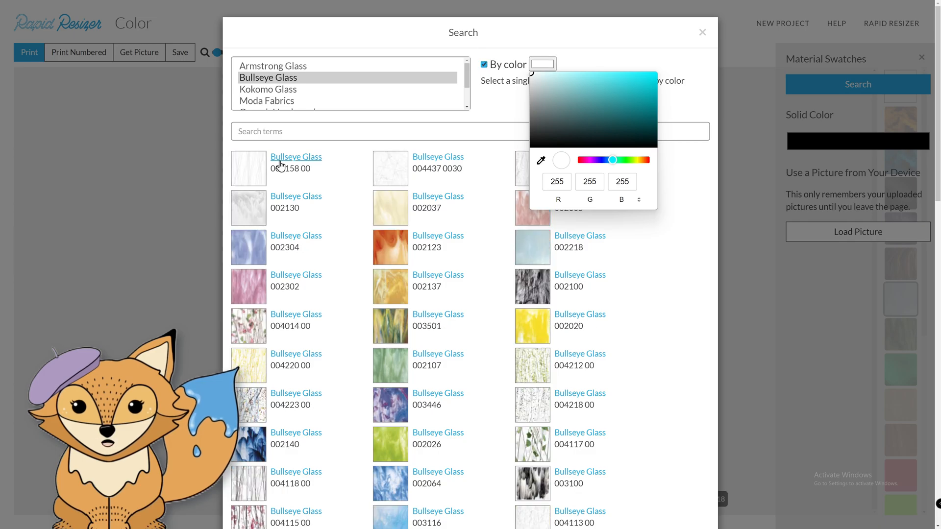
{"action": "left_click", "coordinate": [290, 72]}
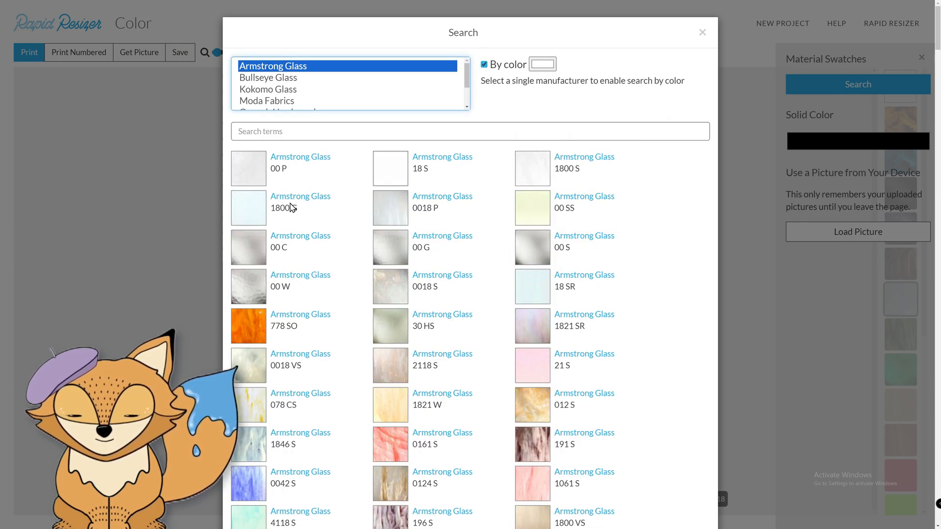
{"action": "left_click", "coordinate": [390, 212]}
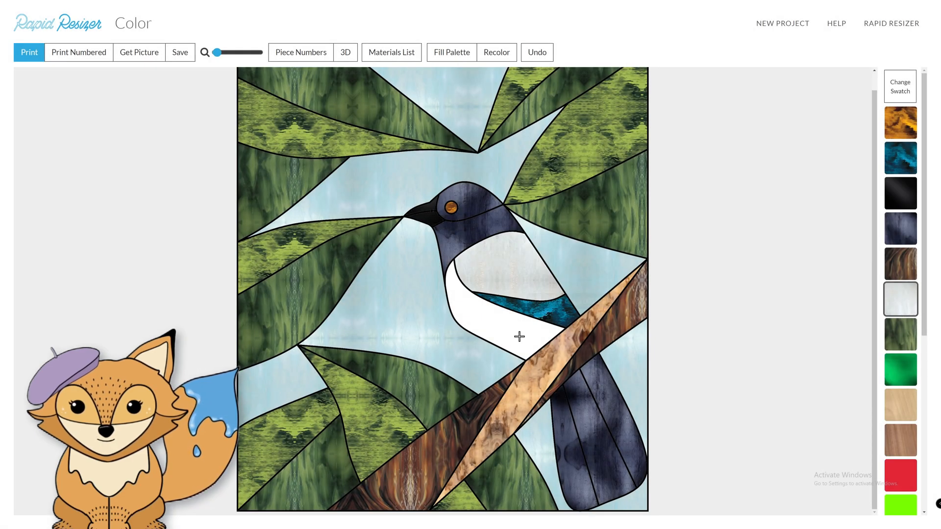
{"action": "left_click", "coordinate": [520, 336]}
{"action": "scroll", "coordinate": [690, 143], "scroll_direction": "up", "scroll_amount": 1}
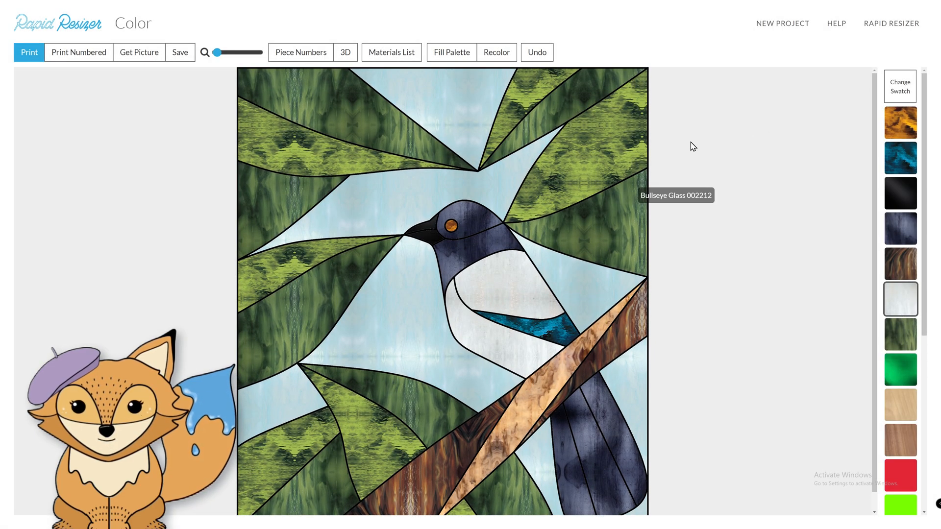
Save the colored pattern as a separate design titled "Bird Stained Glass Color"
{"action": "left_click", "coordinate": [185, 58]}
{"action": "type", "text": "Color"}
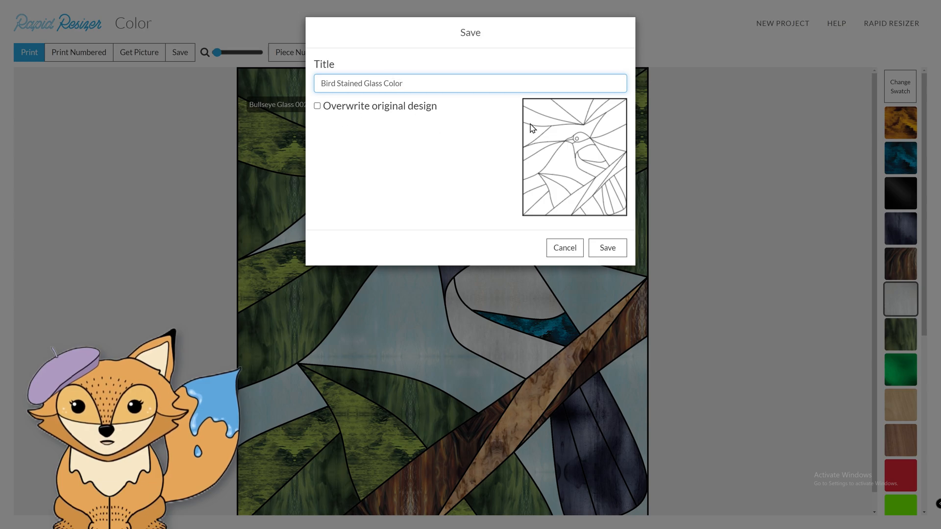
{"action": "left_click", "coordinate": [608, 247]}
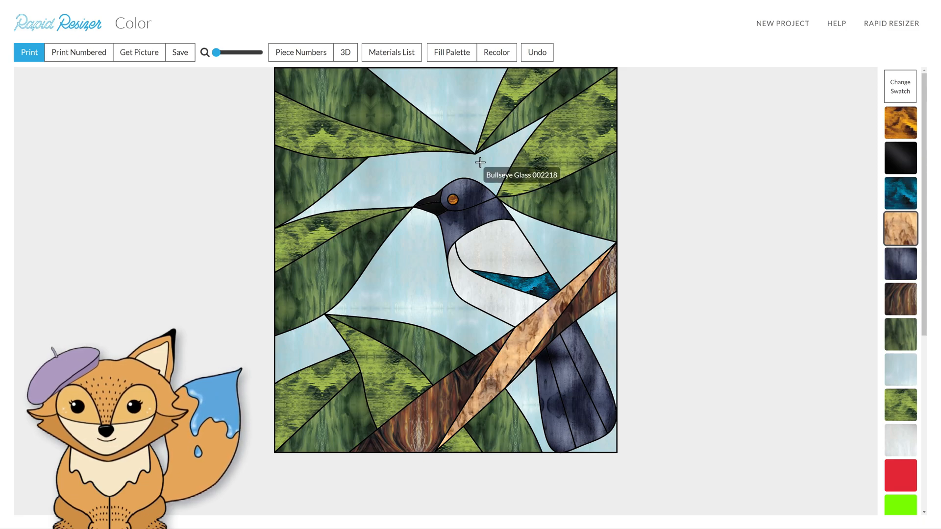
{"action": "left_click", "coordinate": [896, 93]}
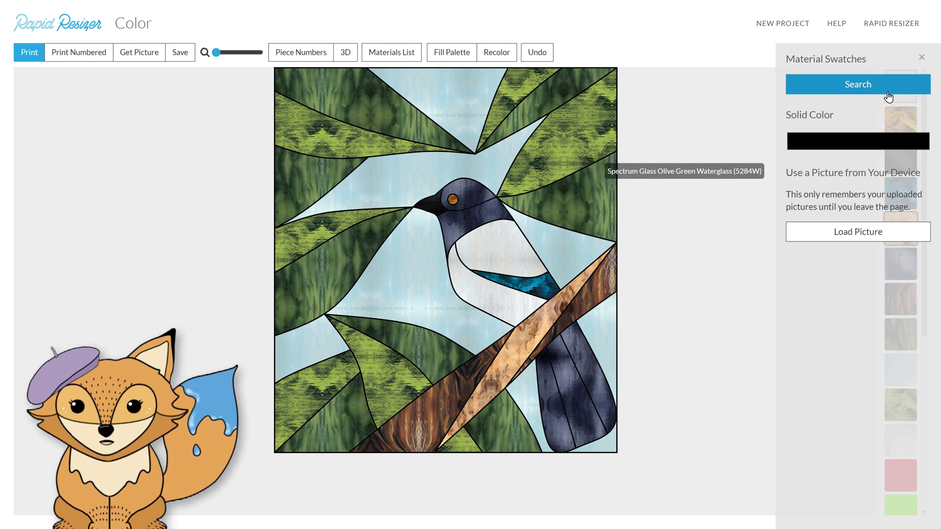
{"action": "left_click", "coordinate": [888, 95]}
{"action": "left_click", "coordinate": [481, 131]}
{"action": "left_click", "coordinate": [668, 216]}
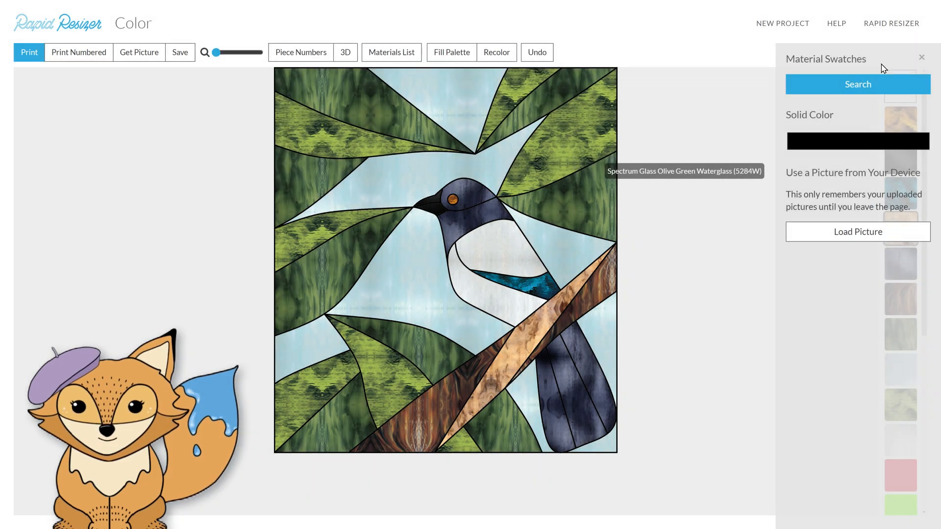
{"action": "left_click", "coordinate": [922, 57]}
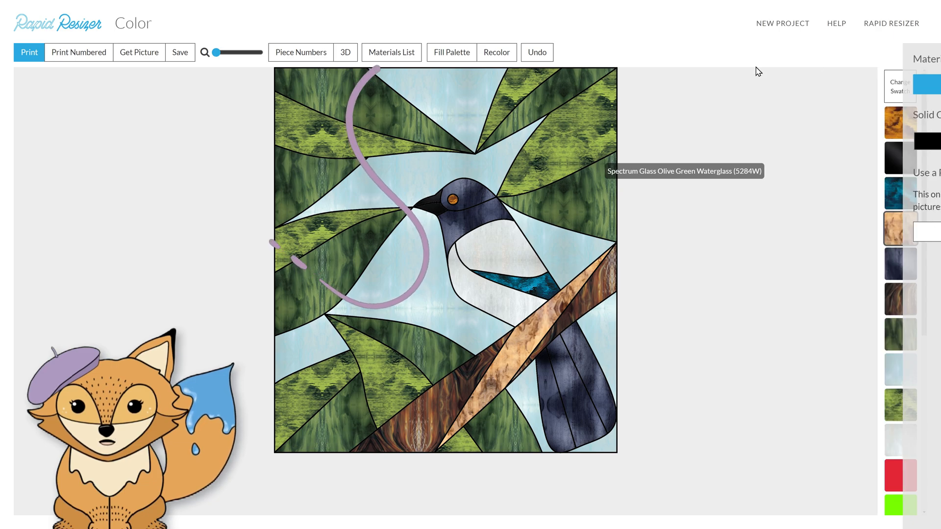
Fill the palette with the materials used in the design and look through its swatches
{"action": "left_click", "coordinate": [457, 62]}
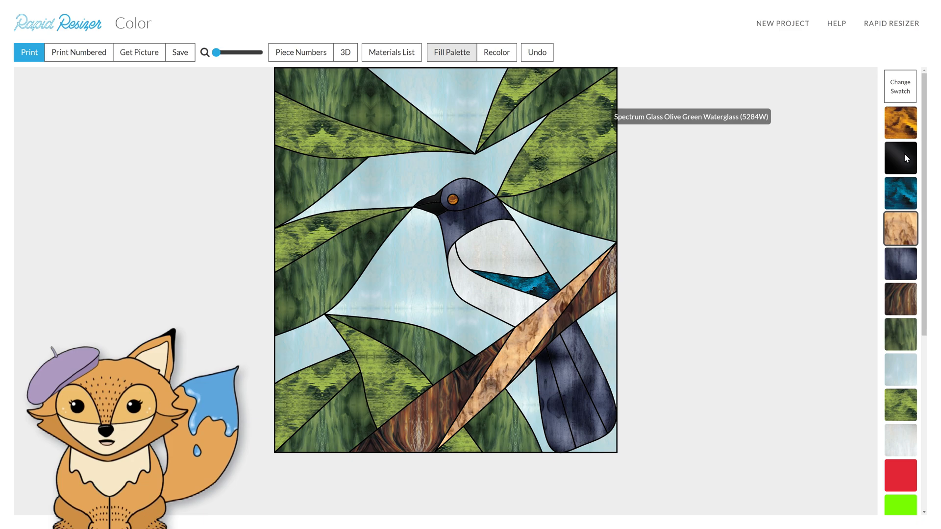
{"action": "scroll", "coordinate": [910, 394], "scroll_direction": "down", "scroll_amount": 6}
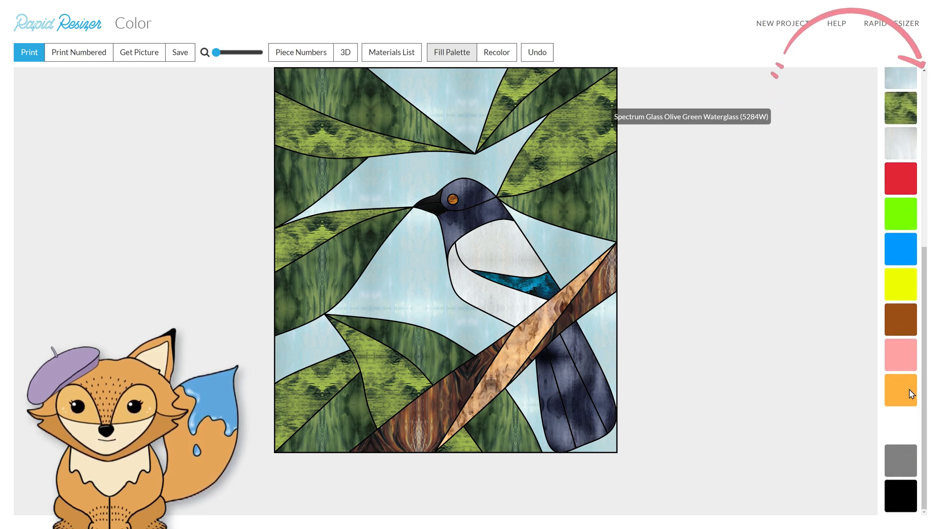
{"action": "scroll", "coordinate": [910, 390], "scroll_direction": "up", "scroll_amount": 6}
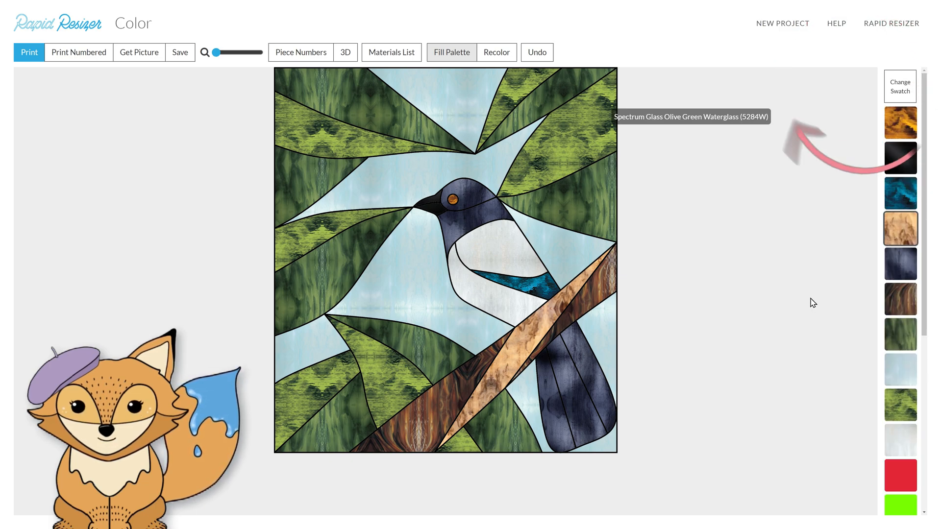
Show the piece numbers on the pattern and select the dark navy Armstrong Glass 105-S swatch
{"action": "left_click", "coordinate": [300, 55]}
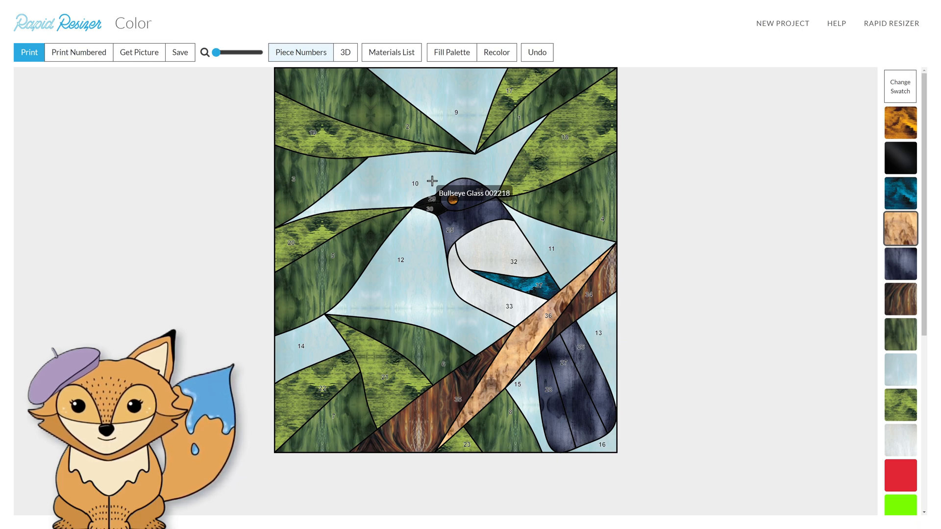
{"action": "left_click", "coordinate": [310, 61]}
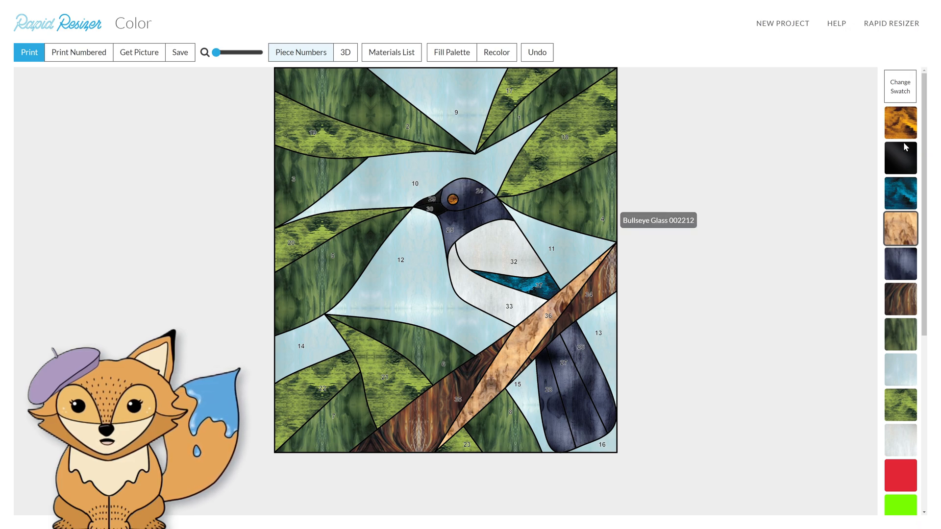
{"action": "left_click", "coordinate": [904, 263]}
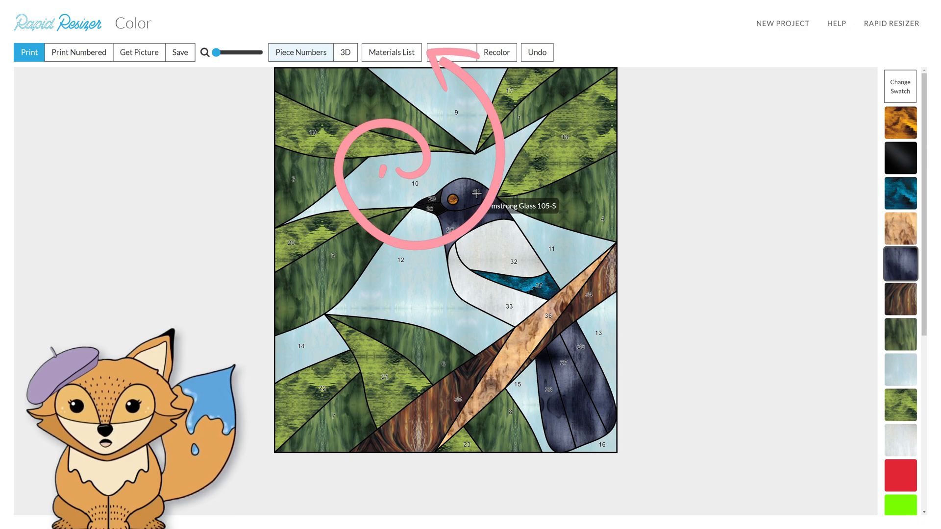
Review the materials list for the piece number range and quantity of each glass
{"action": "left_click", "coordinate": [390, 55]}
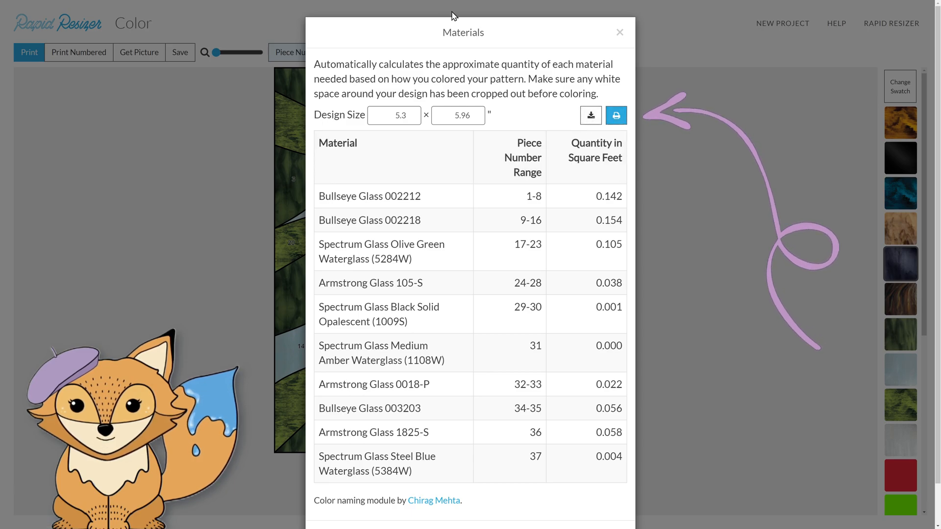
{"action": "left_click", "coordinate": [649, 85]}
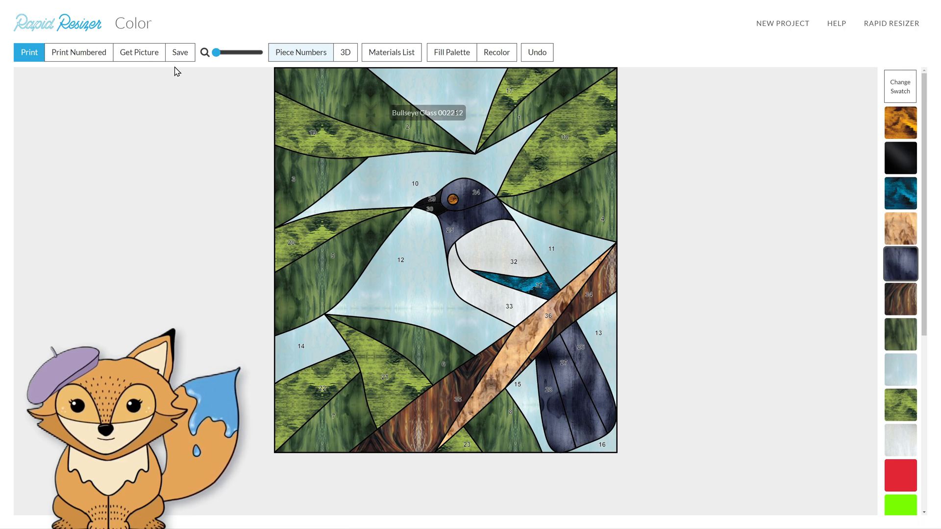
Open the uncolored Bird Stained Glass pattern from the saved designs in the Color tool
{"action": "left_click", "coordinate": [64, 33]}
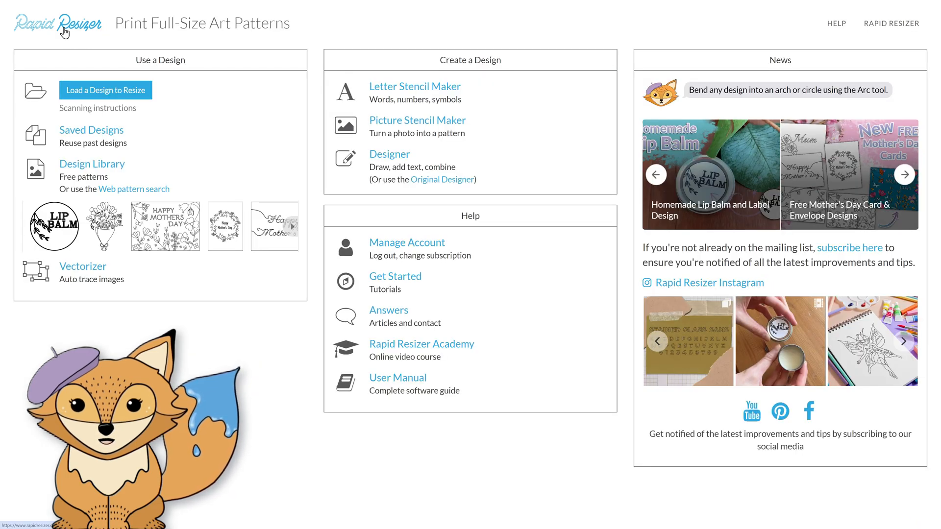
{"action": "left_click", "coordinate": [107, 137]}
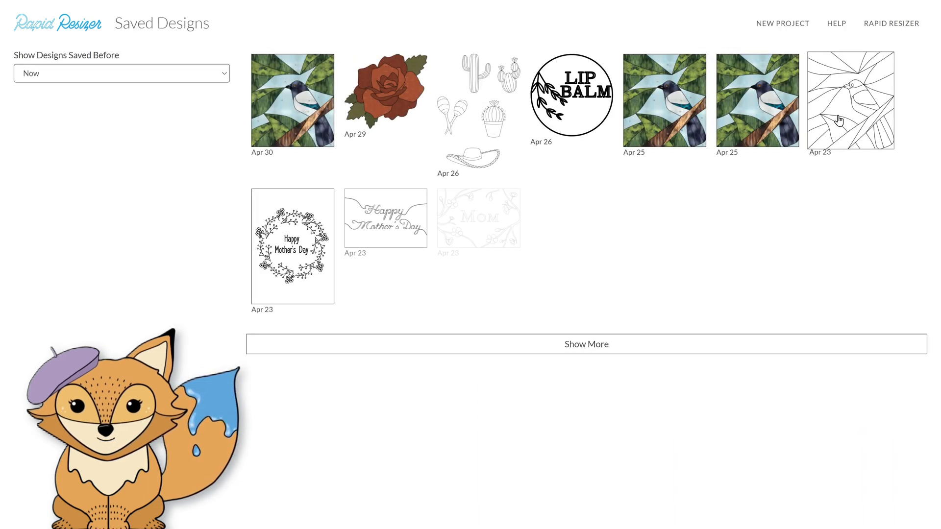
{"action": "left_click", "coordinate": [839, 118]}
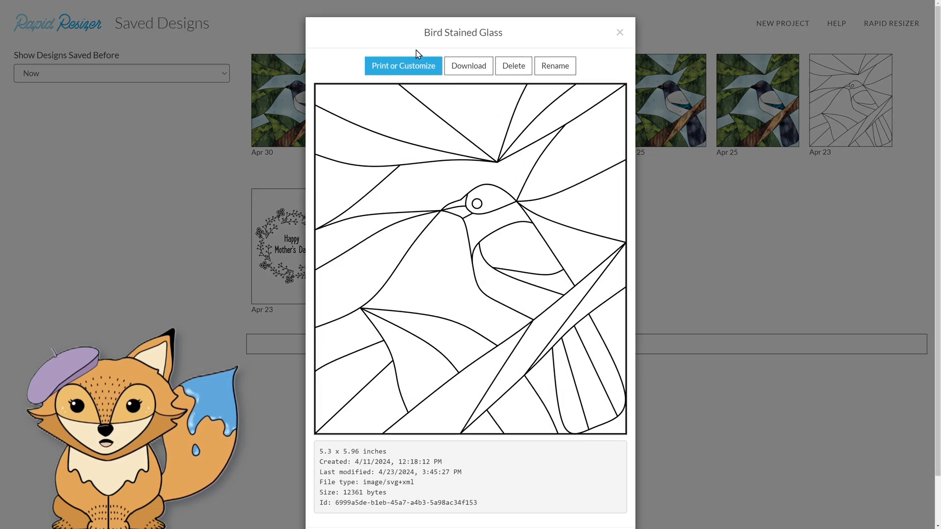
{"action": "left_click", "coordinate": [408, 72]}
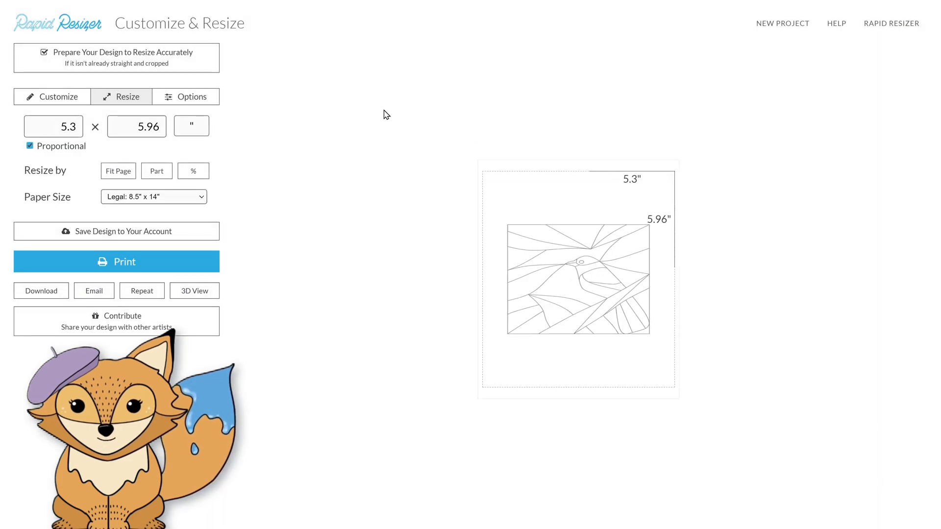
{"action": "left_click", "coordinate": [42, 101]}
{"action": "left_click", "coordinate": [61, 176]}
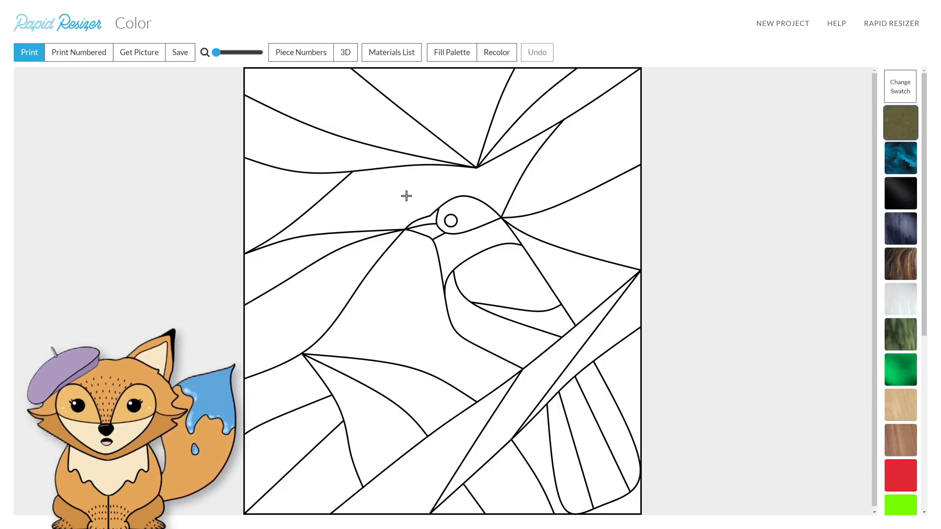
Recolor the blank bird pattern by copying the coloring from the saved colored bird design
{"action": "left_click", "coordinate": [496, 54]}
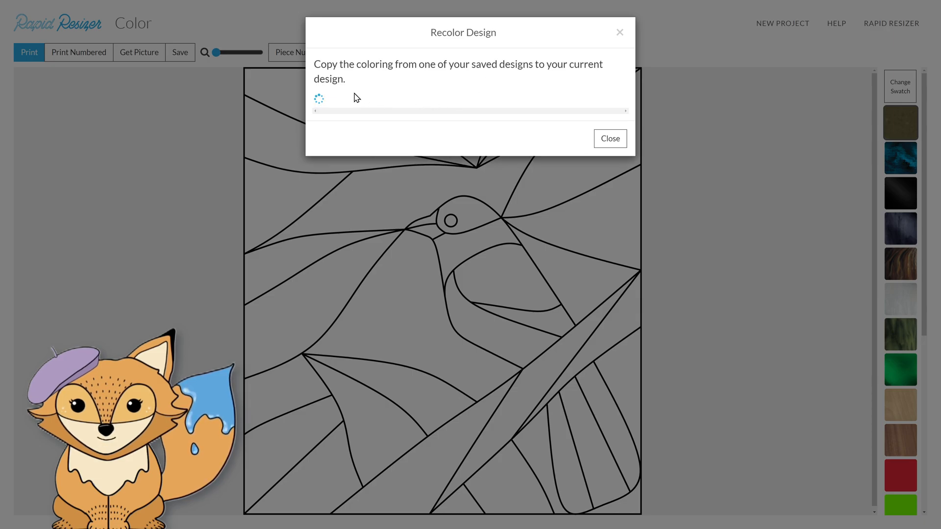
{"action": "left_click", "coordinate": [333, 129]}
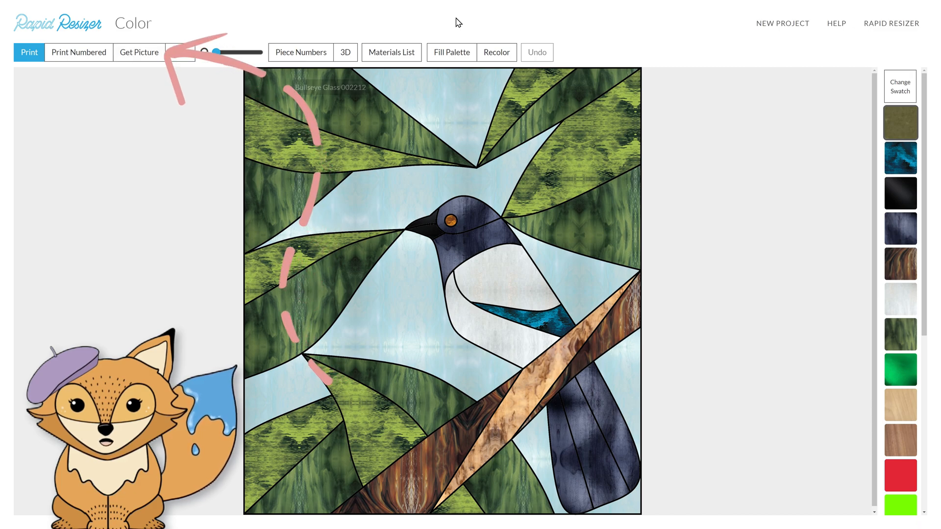
Get a picture of the recolored design and save it to the computer
{"action": "left_click", "coordinate": [135, 54]}
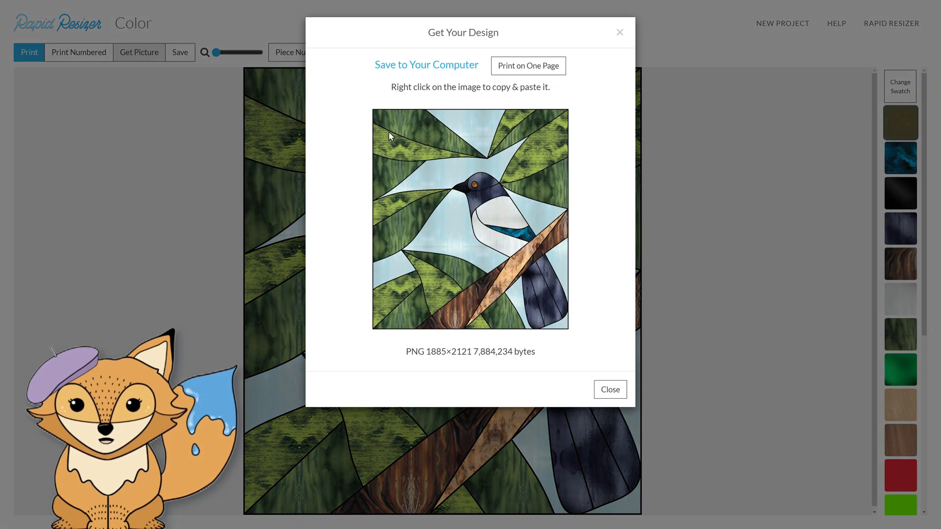
{"action": "left_click", "coordinate": [434, 65]}
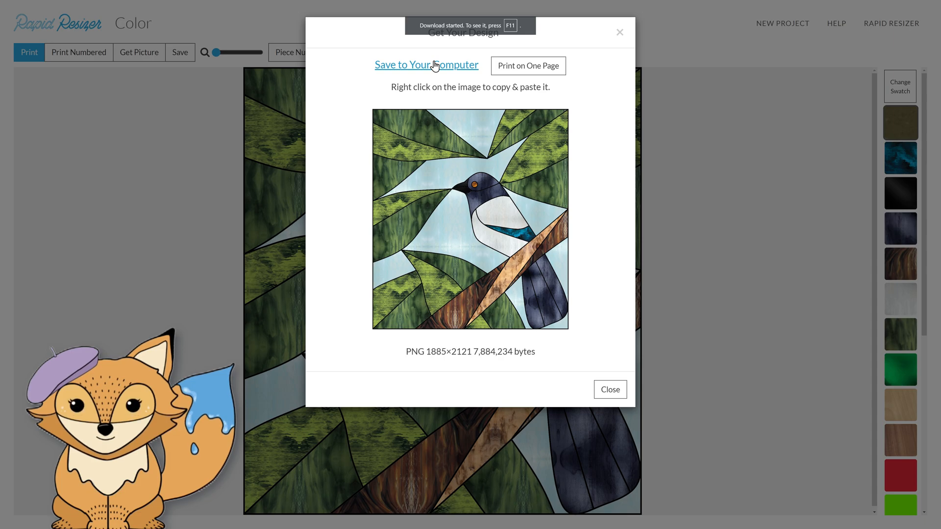
{"action": "left_click", "coordinate": [693, 186]}
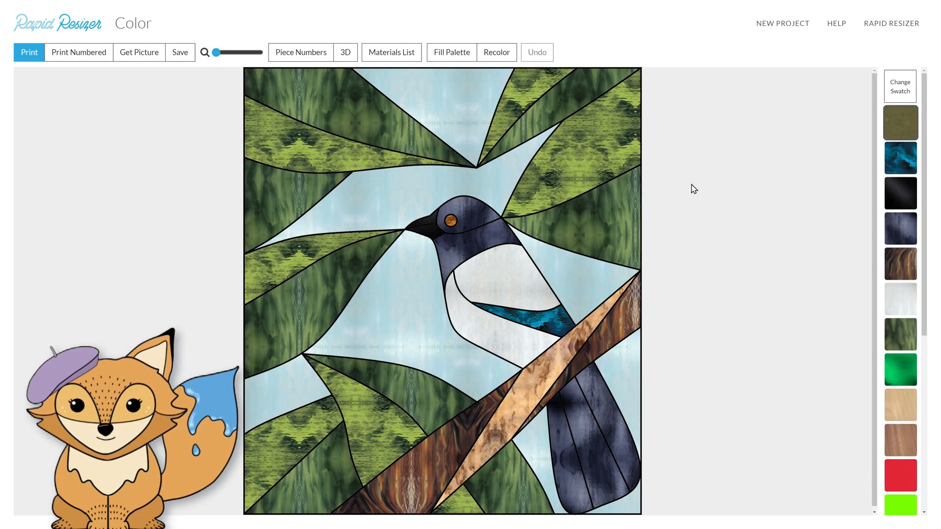
Save the recolored pattern to the account under the title "Bird Stained Glass Color" without overwriting the original
{"action": "left_click", "coordinate": [188, 57]}
{"action": "left_click", "coordinate": [439, 89]}
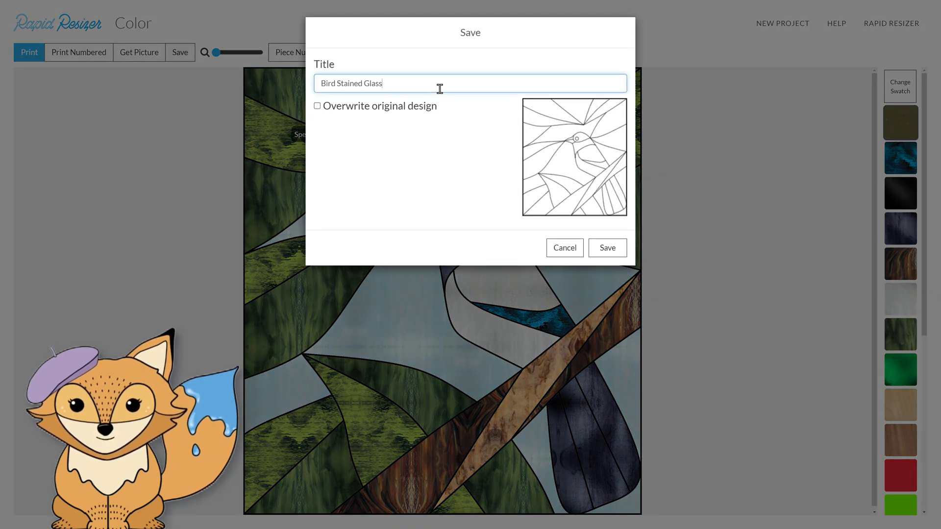
{"action": "type", "text": "Color"}
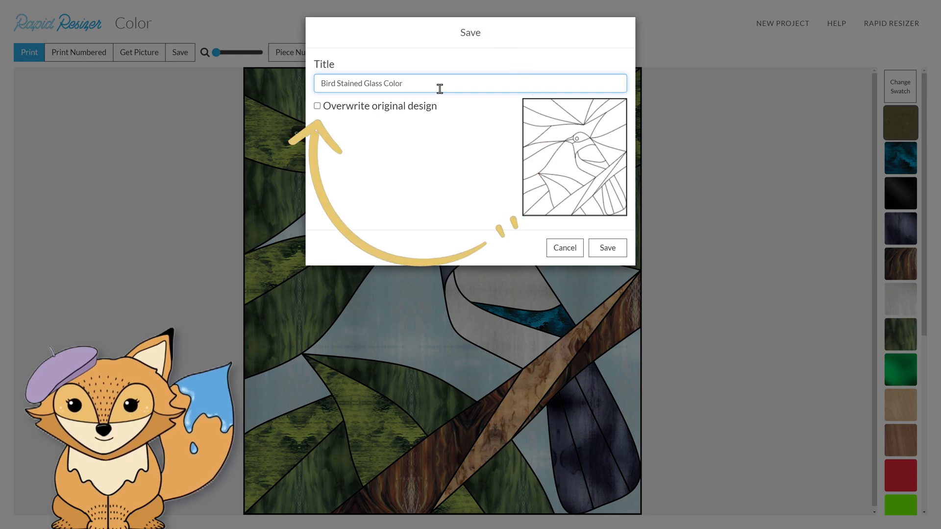
{"action": "left_click", "coordinate": [608, 248]}
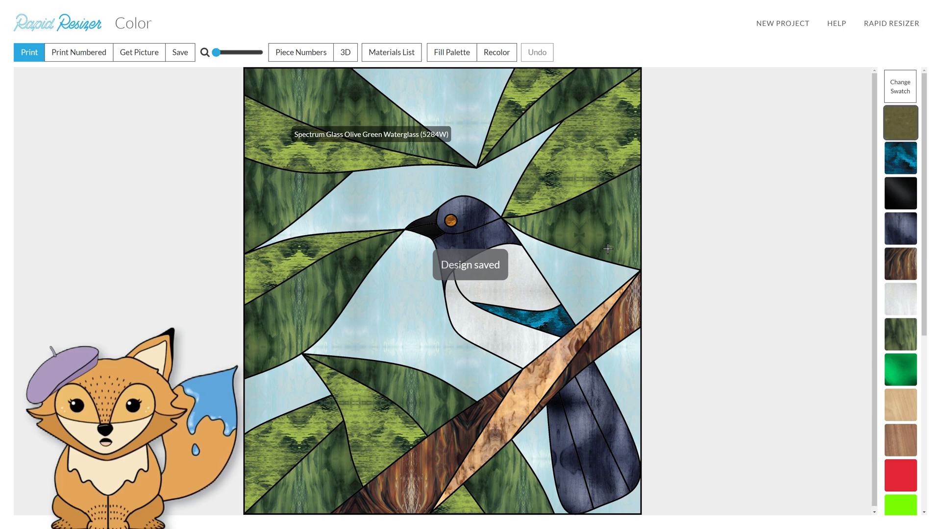
Take the recolored design to the Customize & Resize page for printing
{"action": "left_click", "coordinate": [30, 53]}
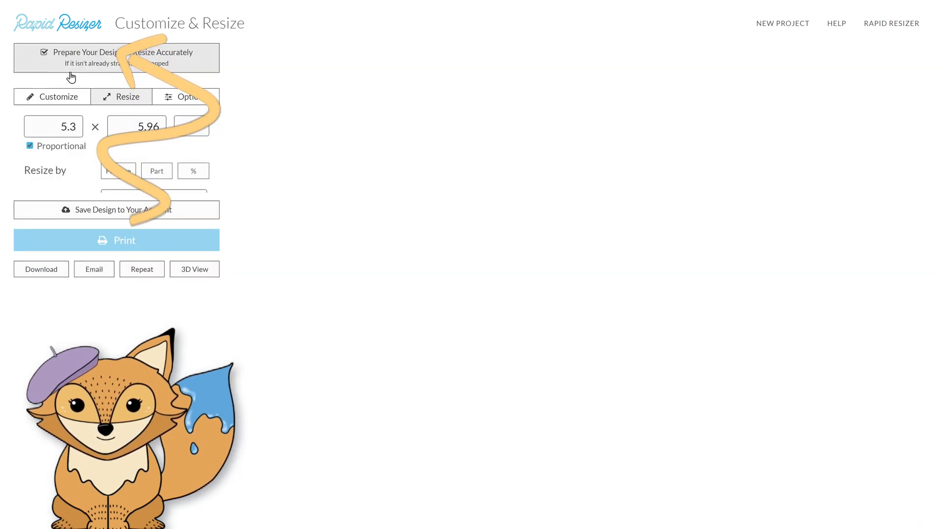